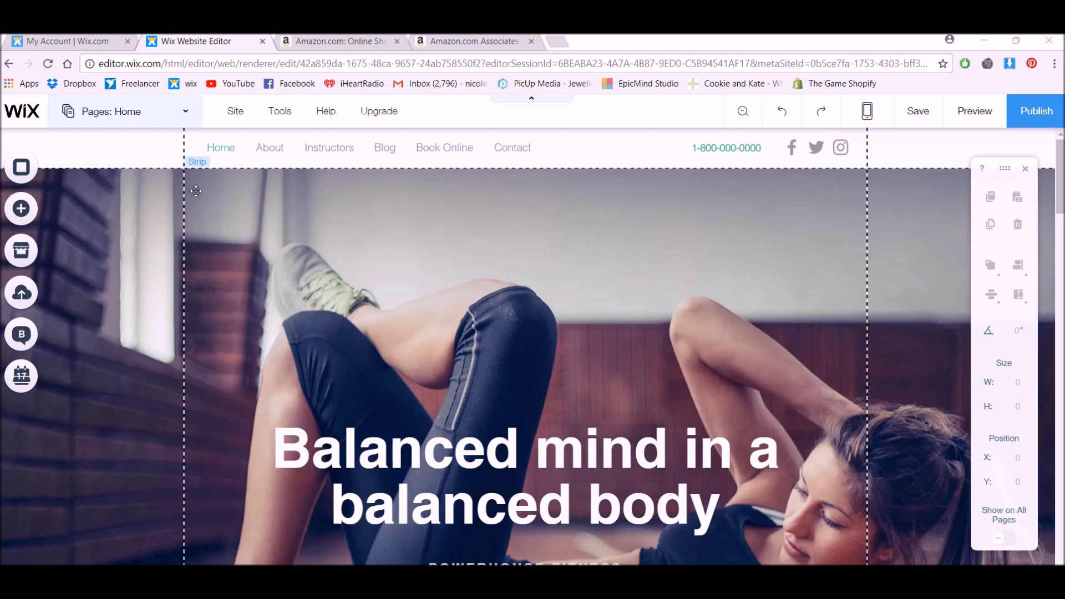
Switch the editor to the Book Online page.
click(136, 114)
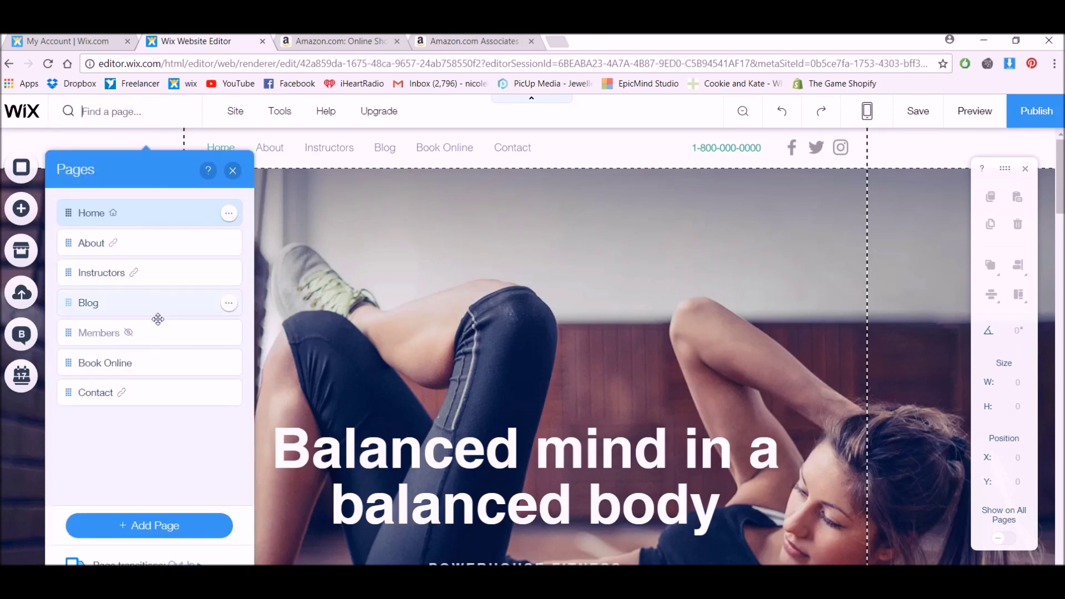
click(136, 366)
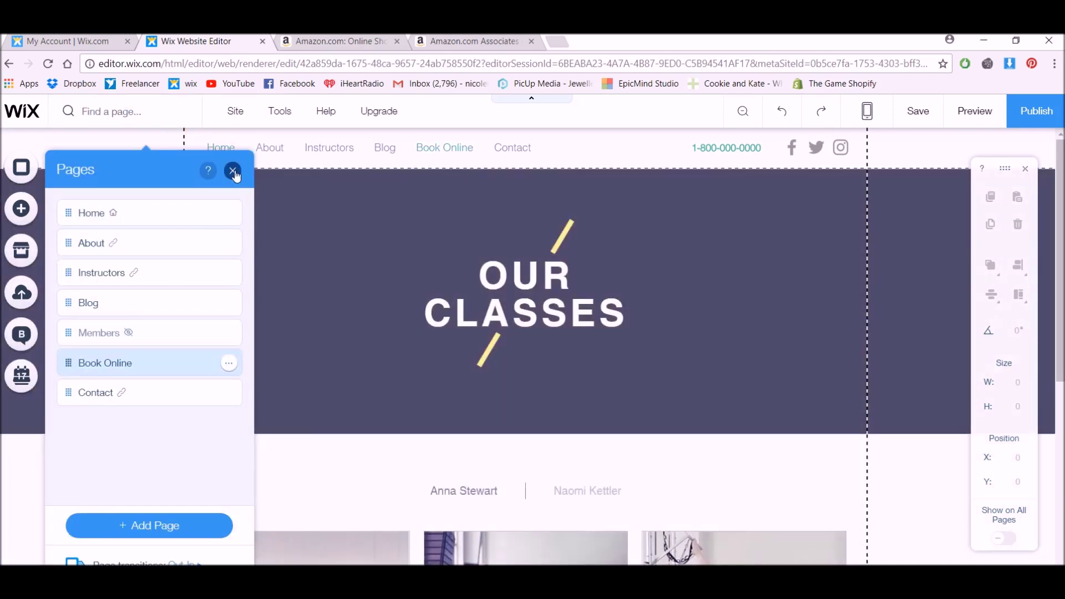
click(233, 171)
Narrow the bookings widget to 548 px, two class cards on the right, then go to Amazon.
scroll(551, 331, down, 1)
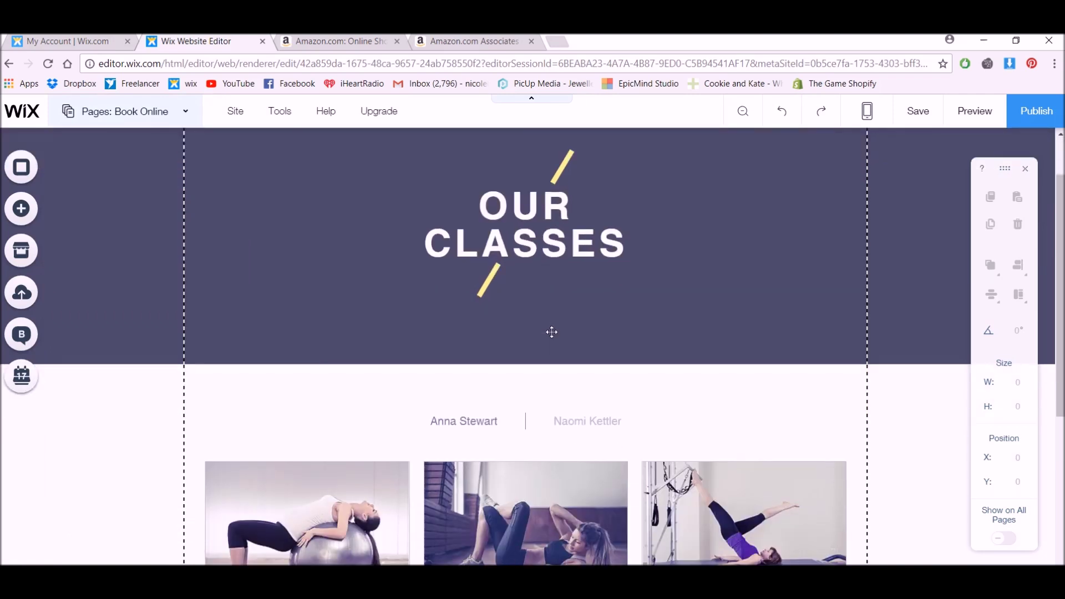
scroll(551, 335, down, 3)
click(222, 415)
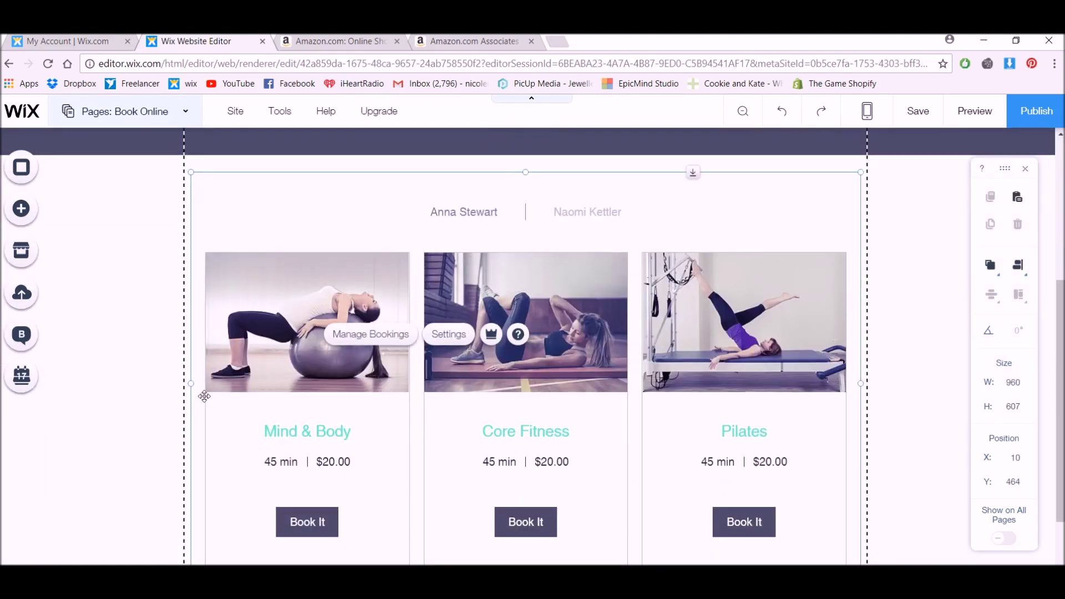
drag(191, 384, 495, 415)
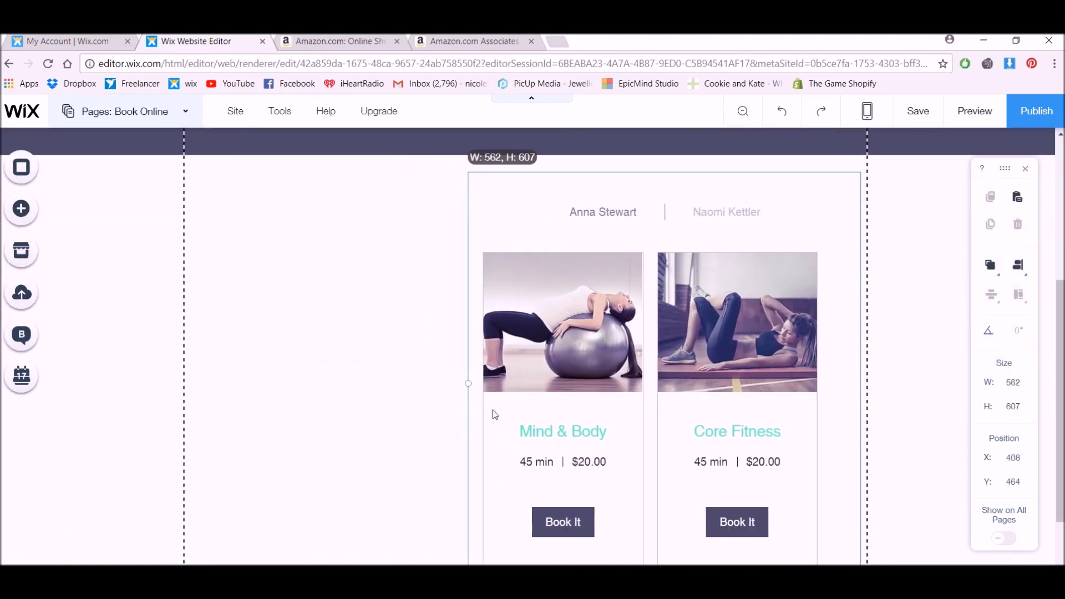
click(414, 384)
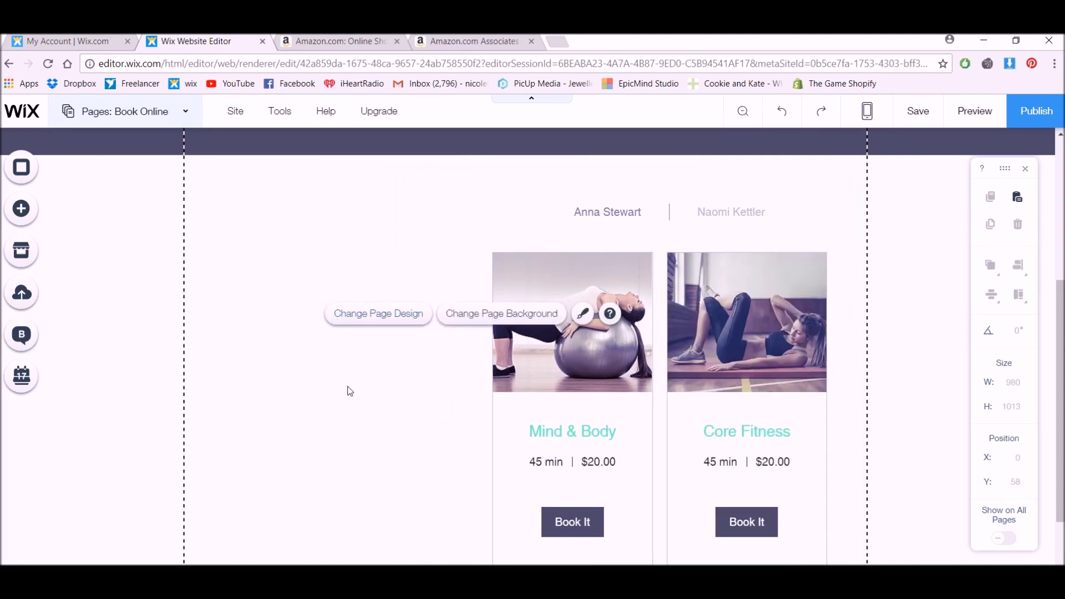
click(685, 399)
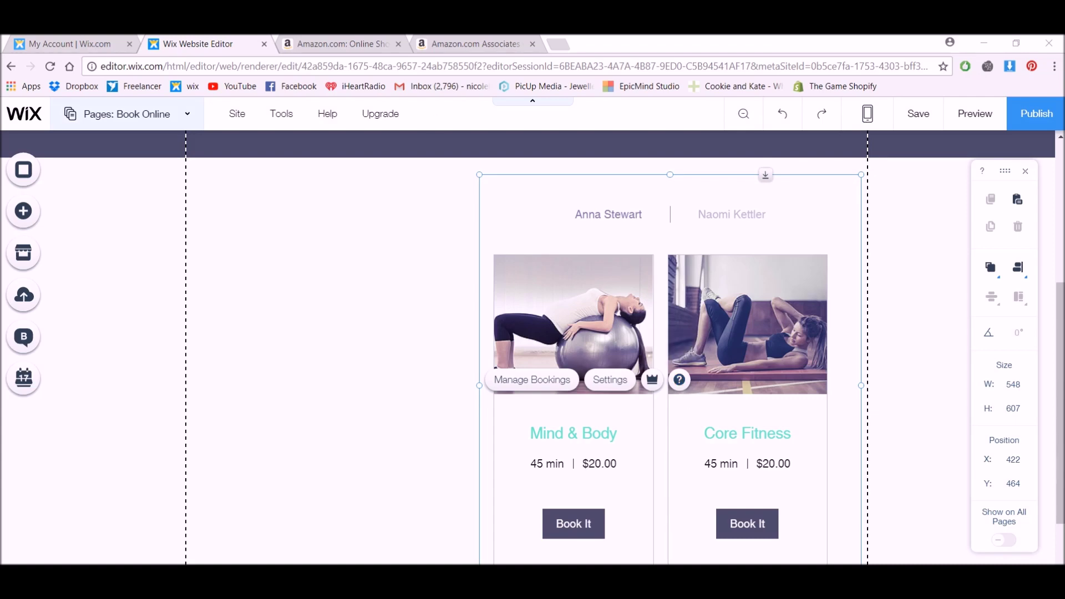
click(348, 43)
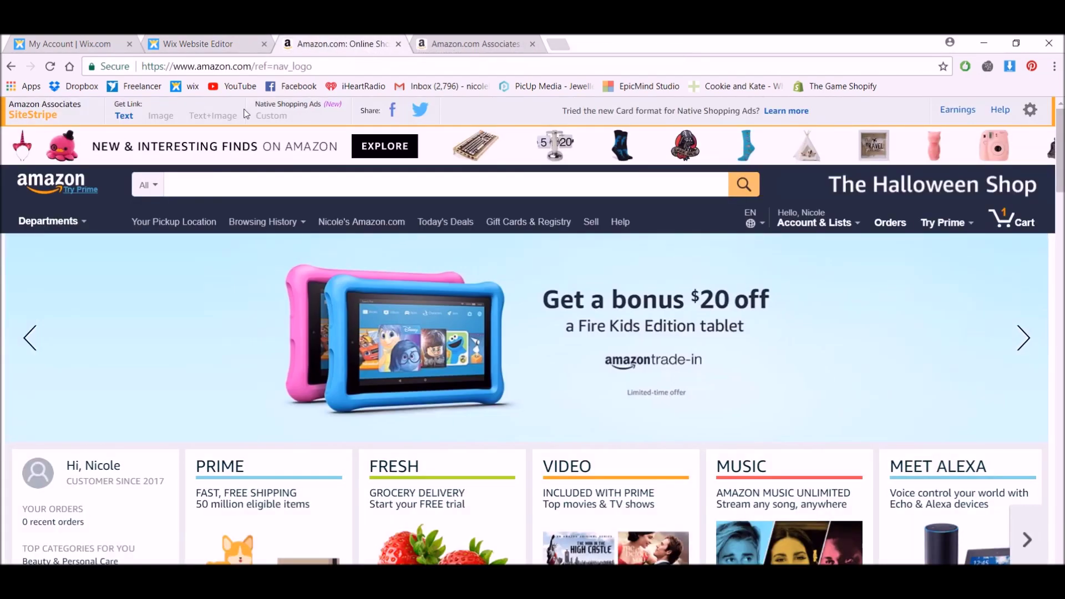
Search Amazon for 'yoga mat', showing 53,848 Sports & Outdoors results.
click(200, 193)
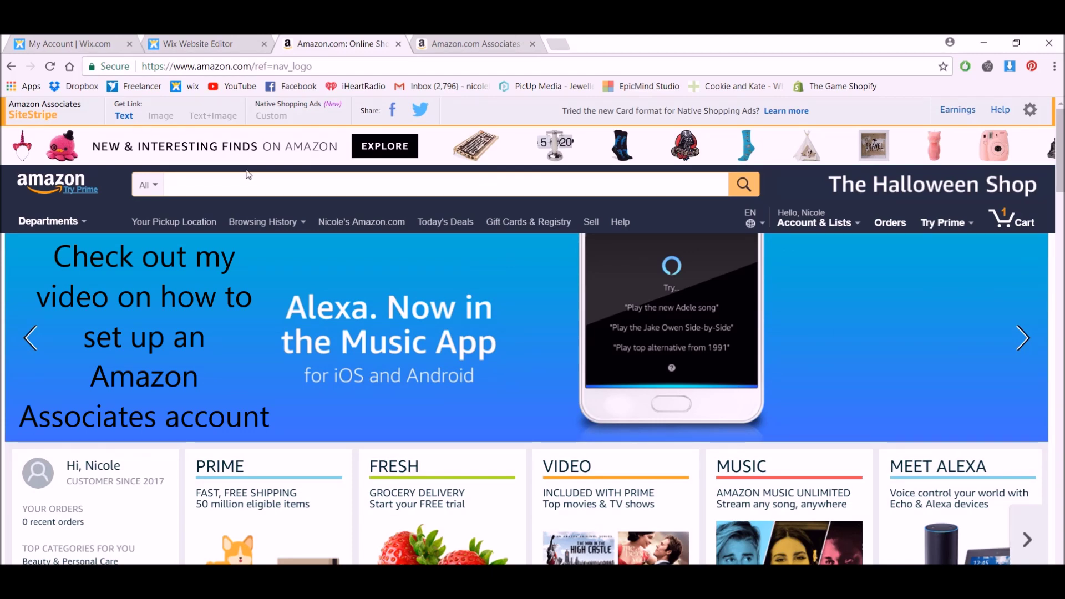
text(a mat)
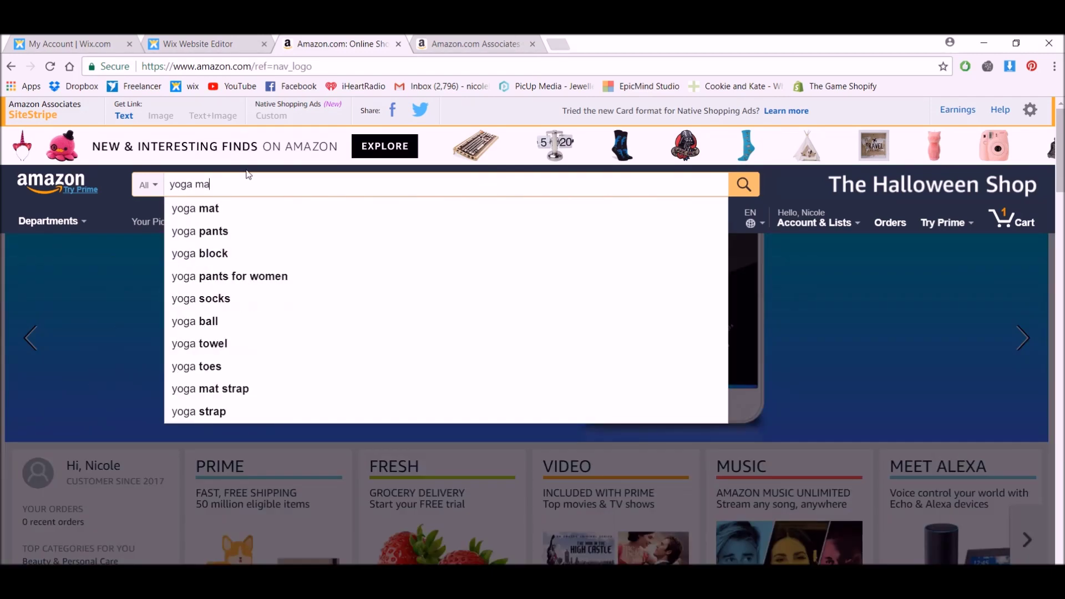
key(Return)
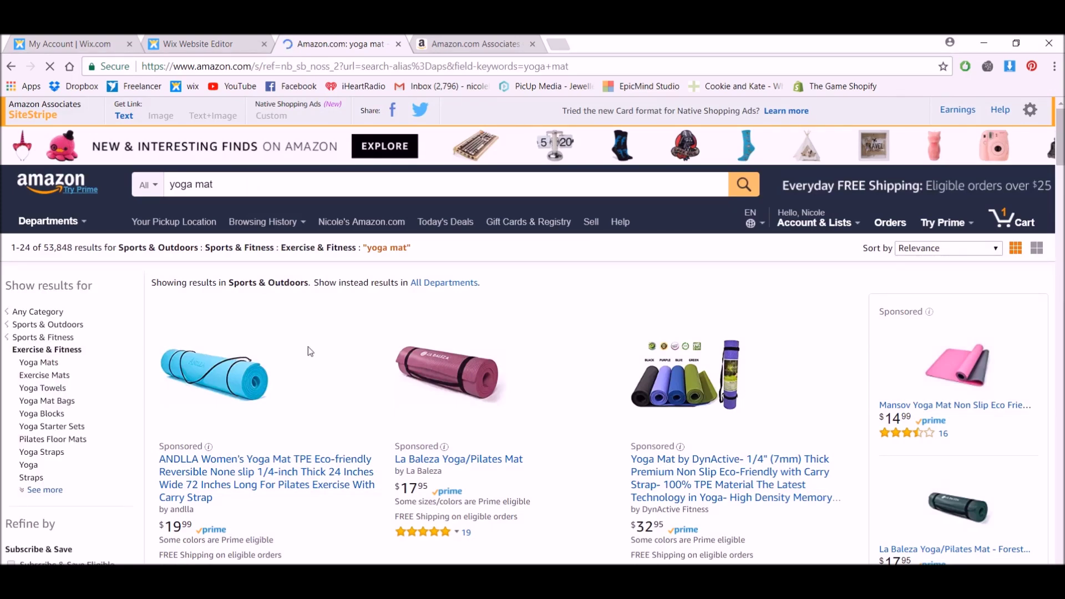
scroll(609, 473, down, 3)
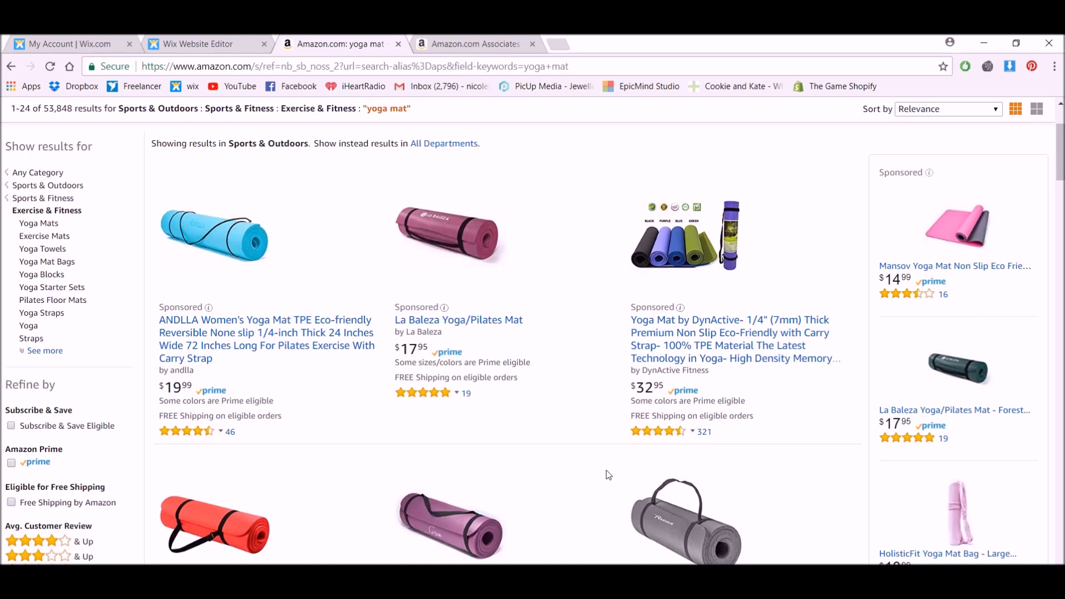
scroll(607, 471, up, 3)
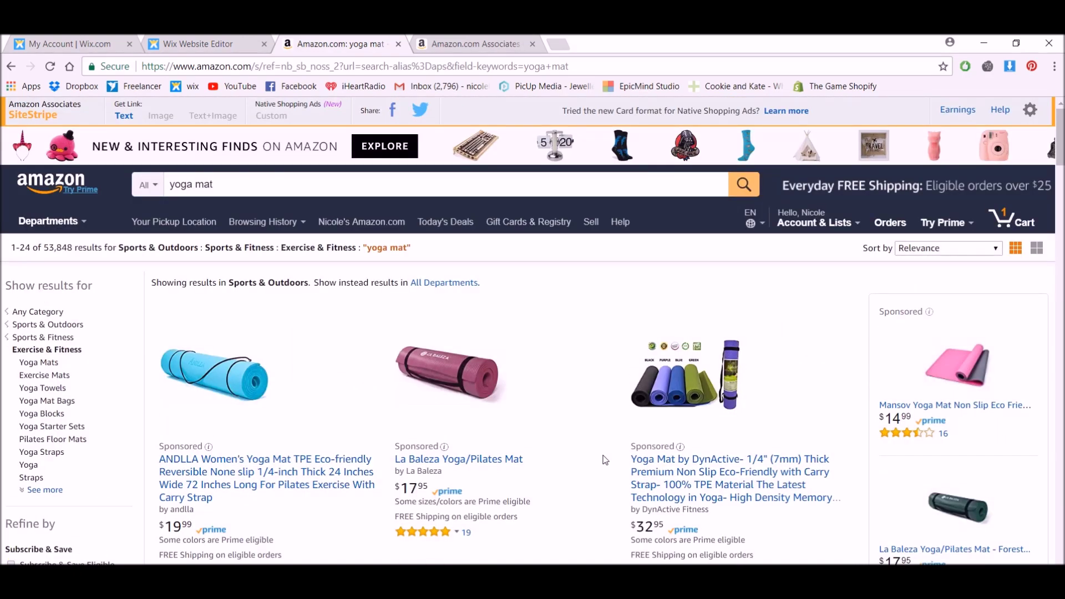
Sort the yoga mat results by Price: High to Low.
click(943, 248)
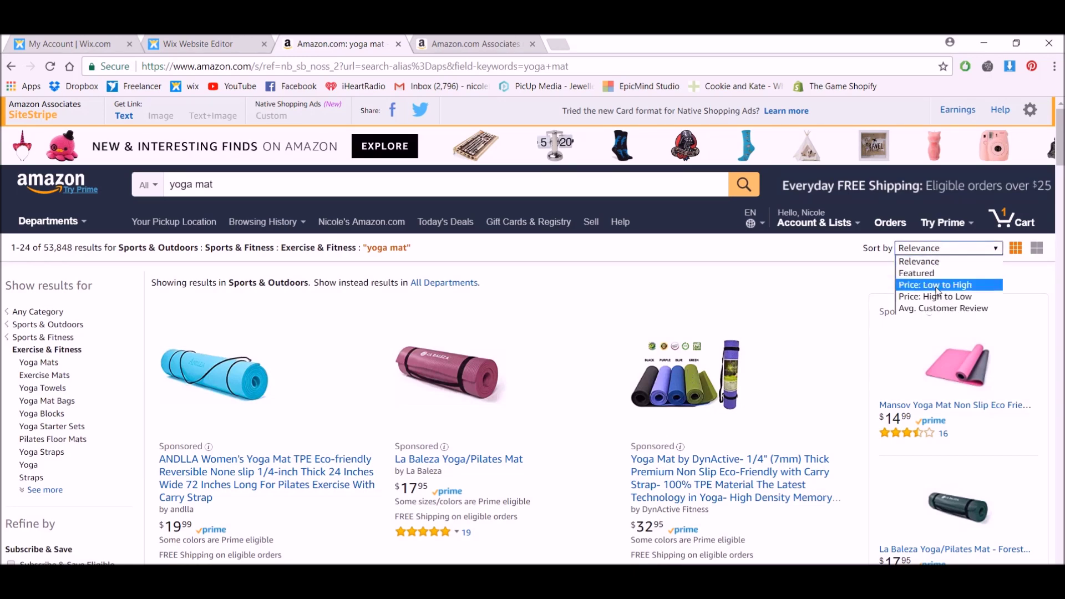
click(939, 296)
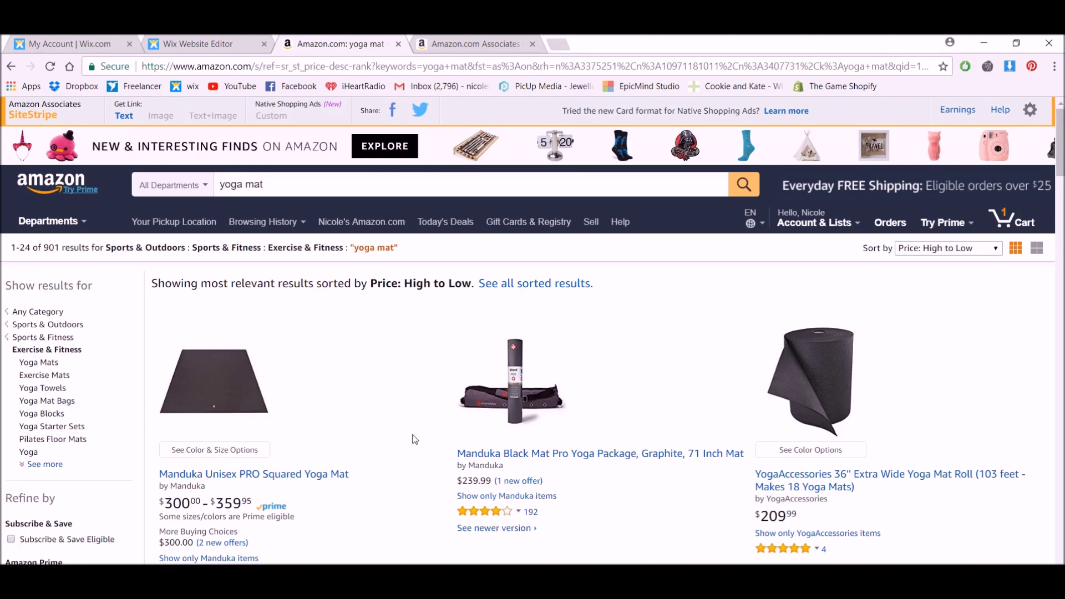
scroll(415, 440, down, 20)
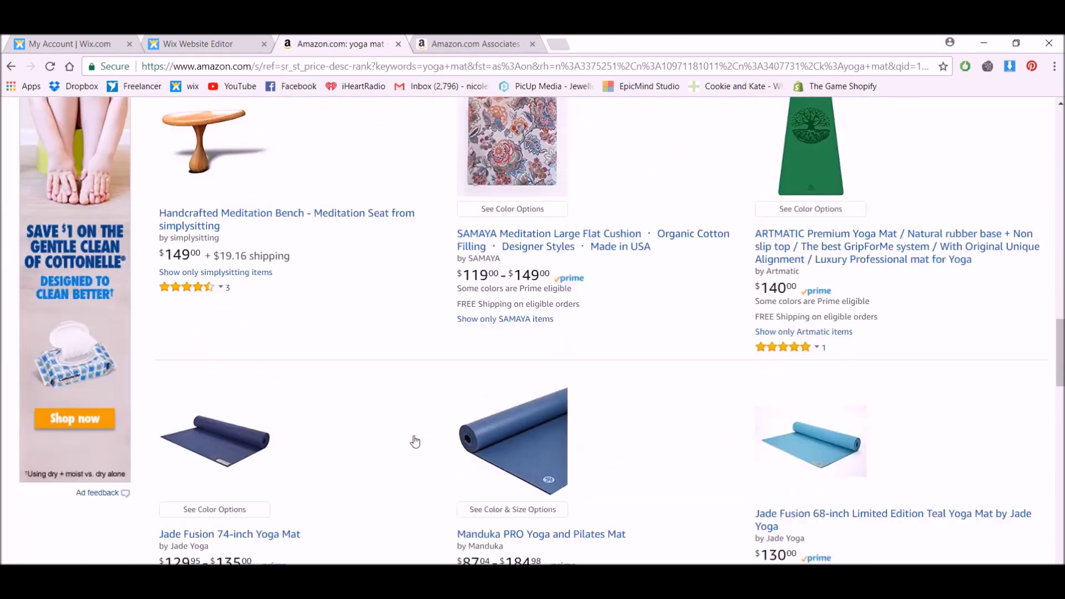
scroll(415, 443, down, 14)
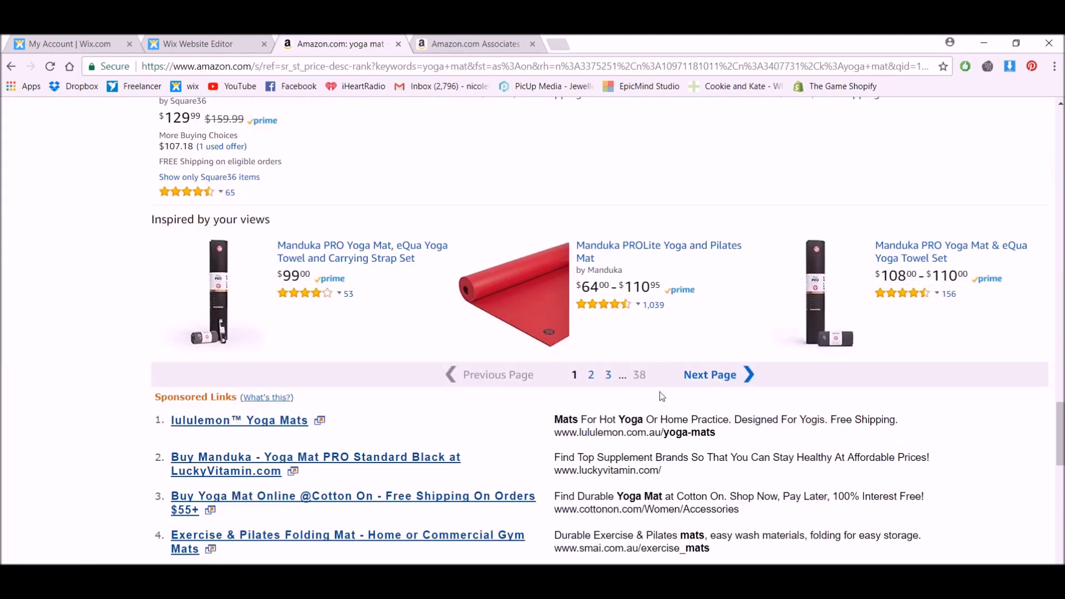
Browse results pages 3 and 4 and open the yogitoes Yoga Mat Towel product page.
click(608, 375)
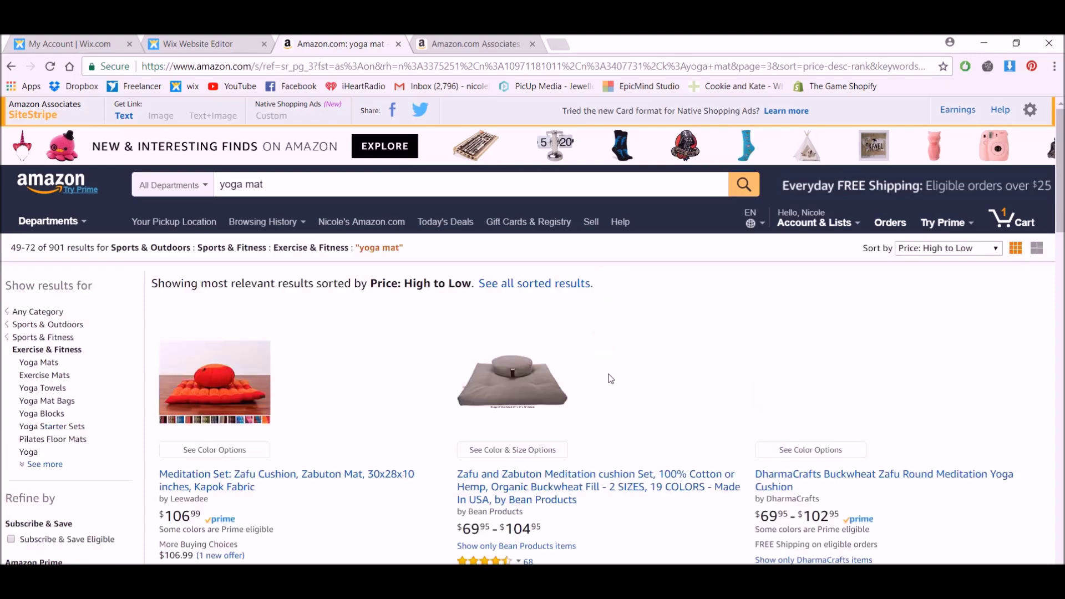
scroll(624, 397, down, 15)
scroll(625, 399, down, 10)
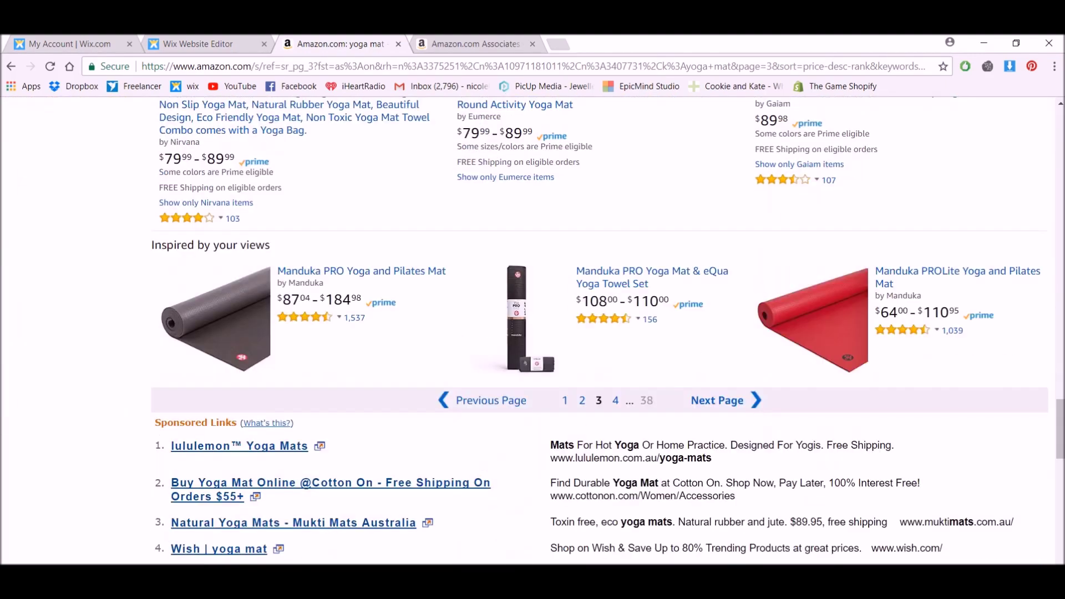
click(616, 400)
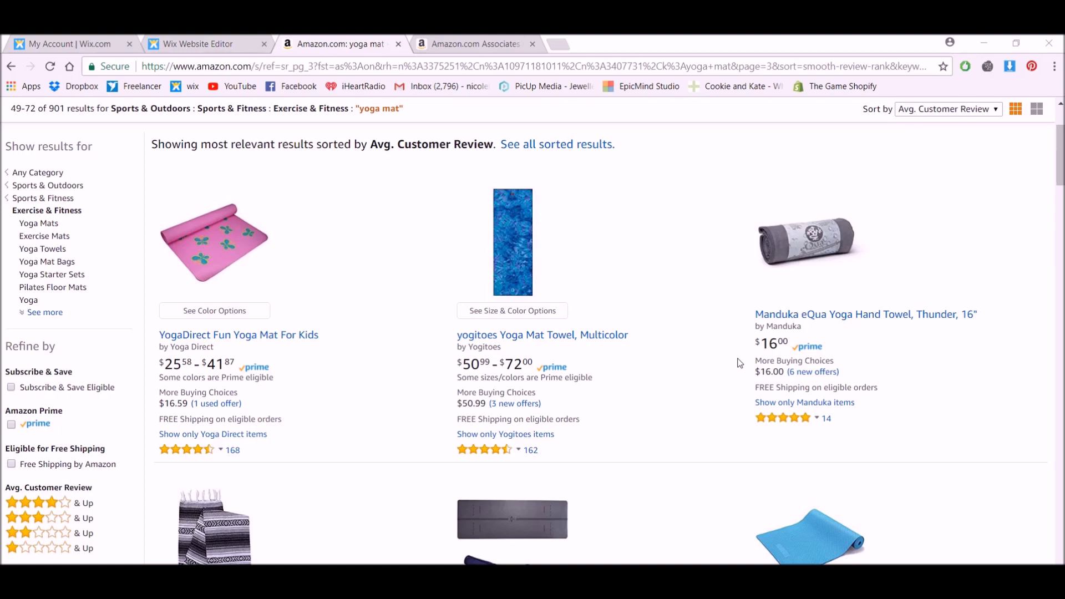
click(588, 343)
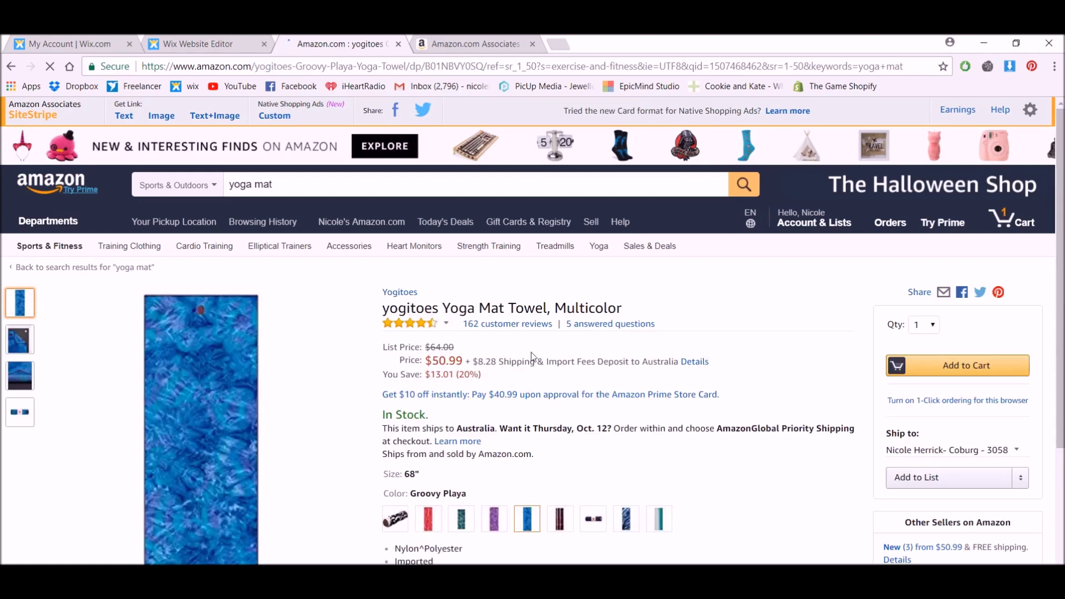
Generate SiteStripe Text+Image ad code for the yogitoes towel with the border turned off.
click(220, 117)
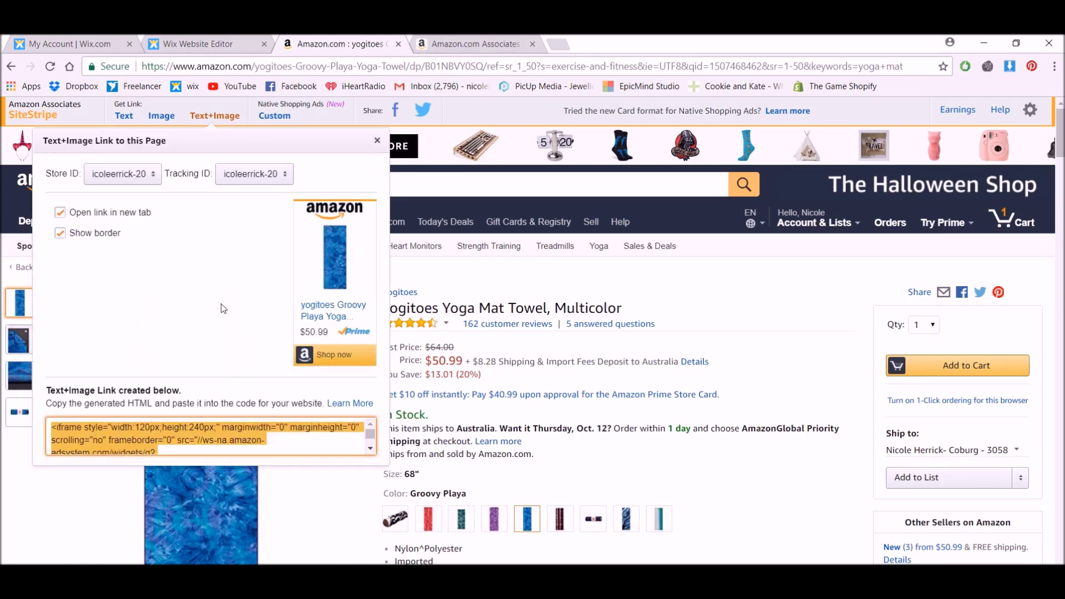
click(60, 235)
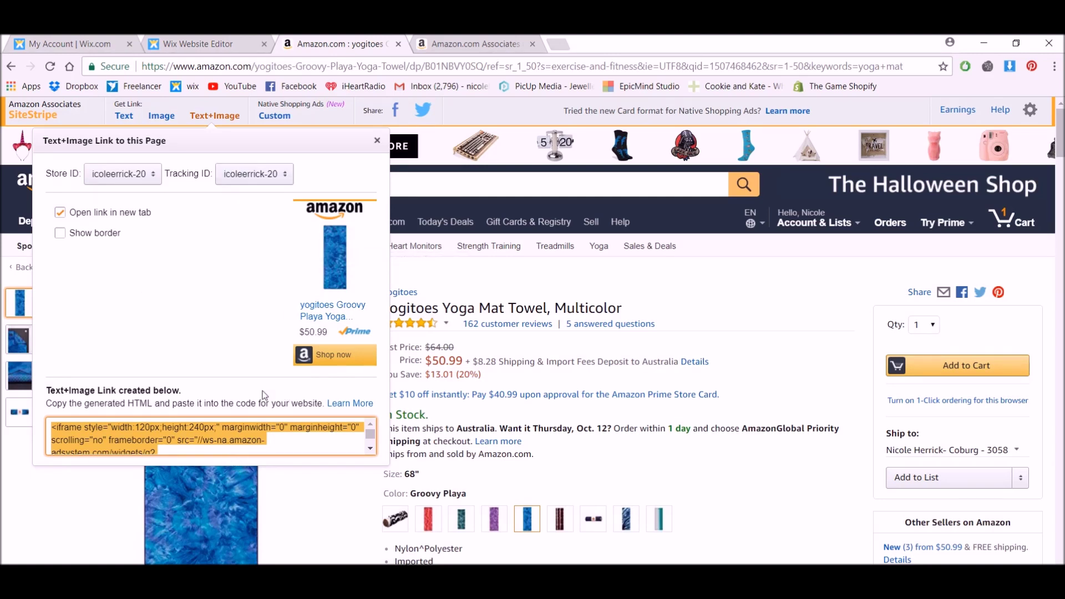
click(194, 45)
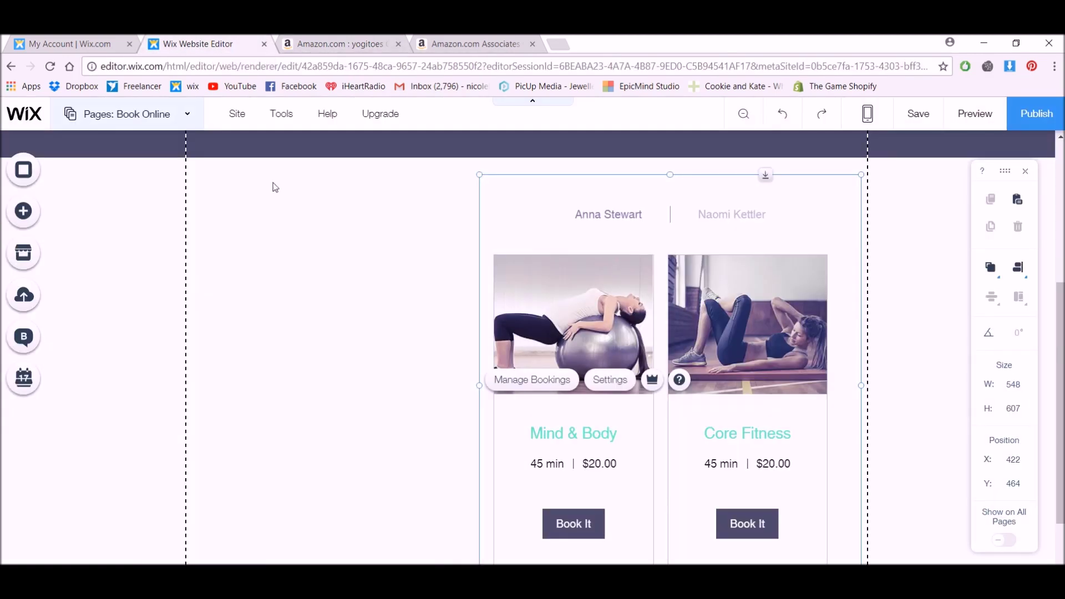
Drop an empty 230 × 190 HTML Code element left of the bookings widget.
click(275, 240)
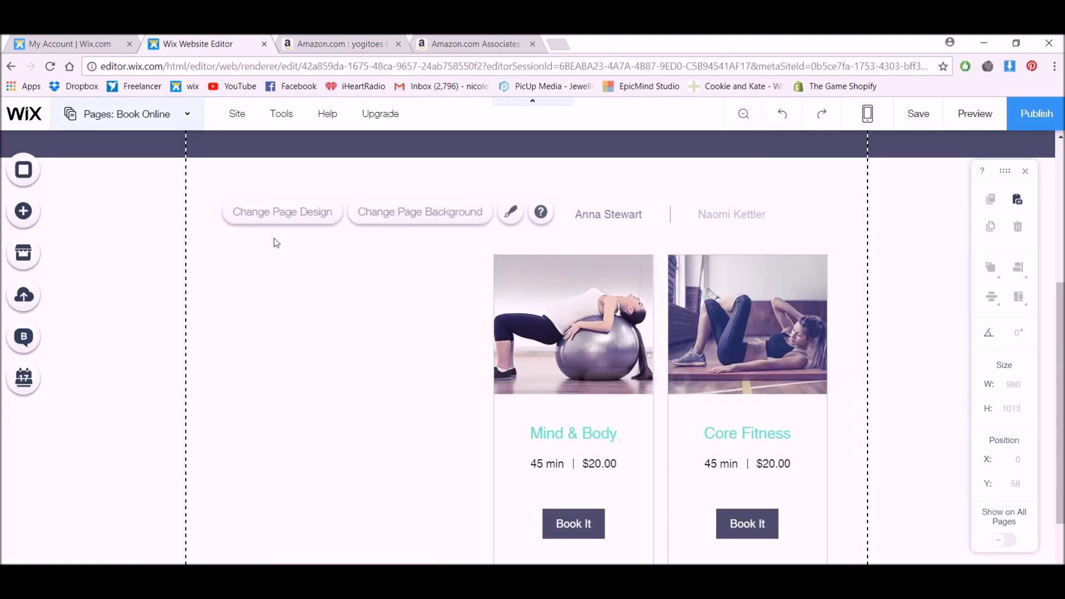
click(31, 221)
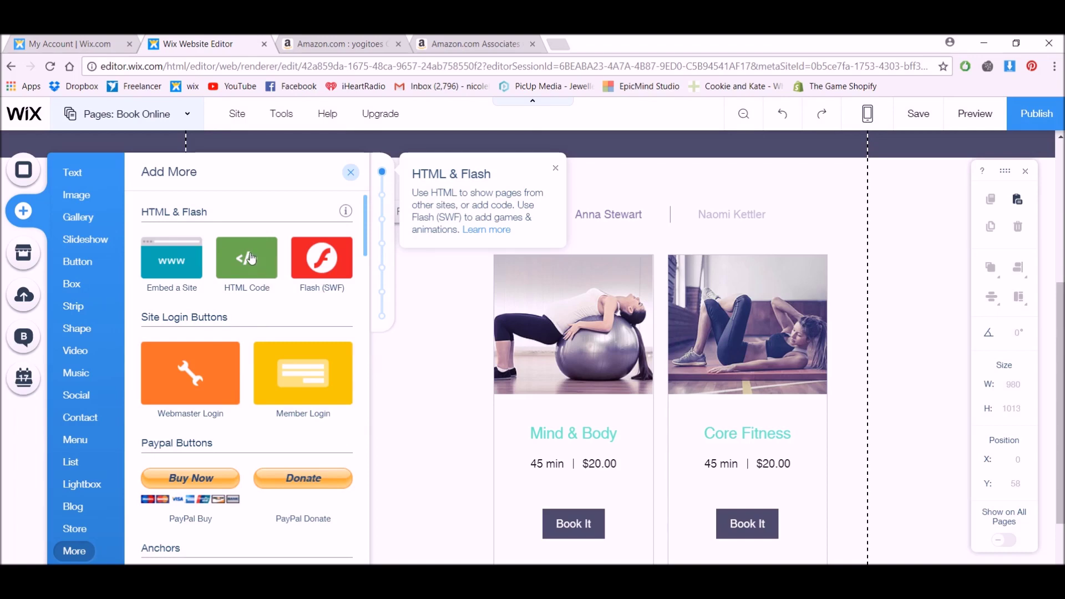
drag(250, 258, 288, 232)
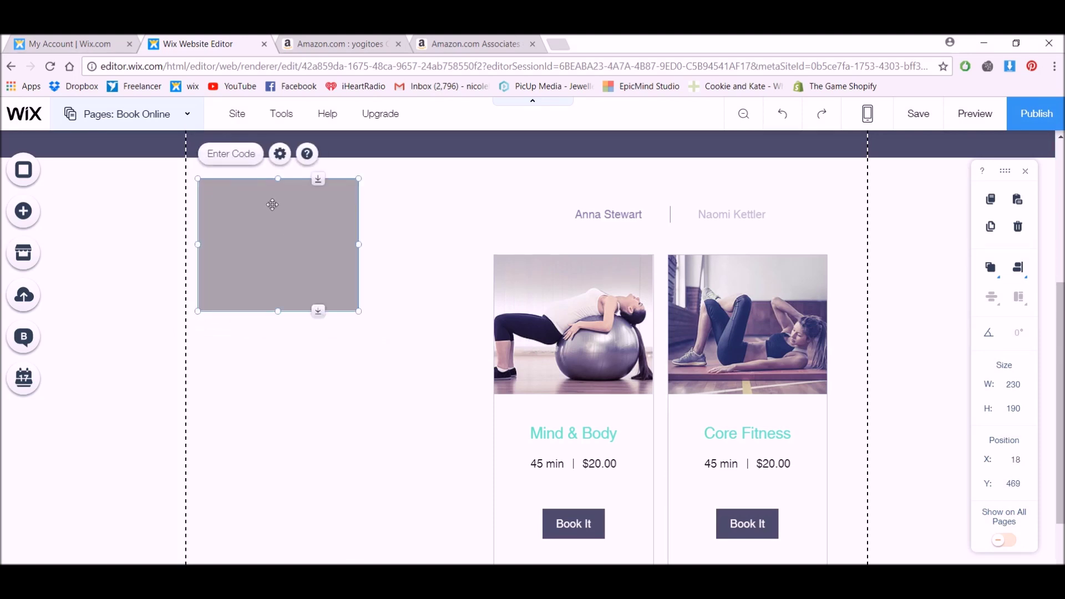
Paste the yogitoes towel ad iframe into the HTML box, apply it, and resize the box.
click(243, 158)
click(395, 353)
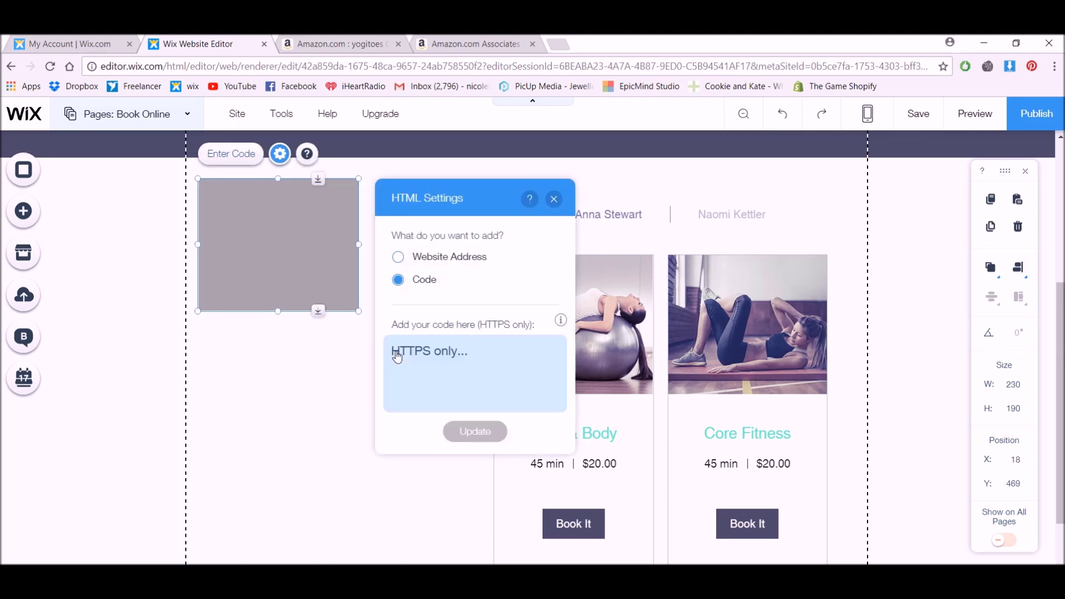
key(ctrl+v)
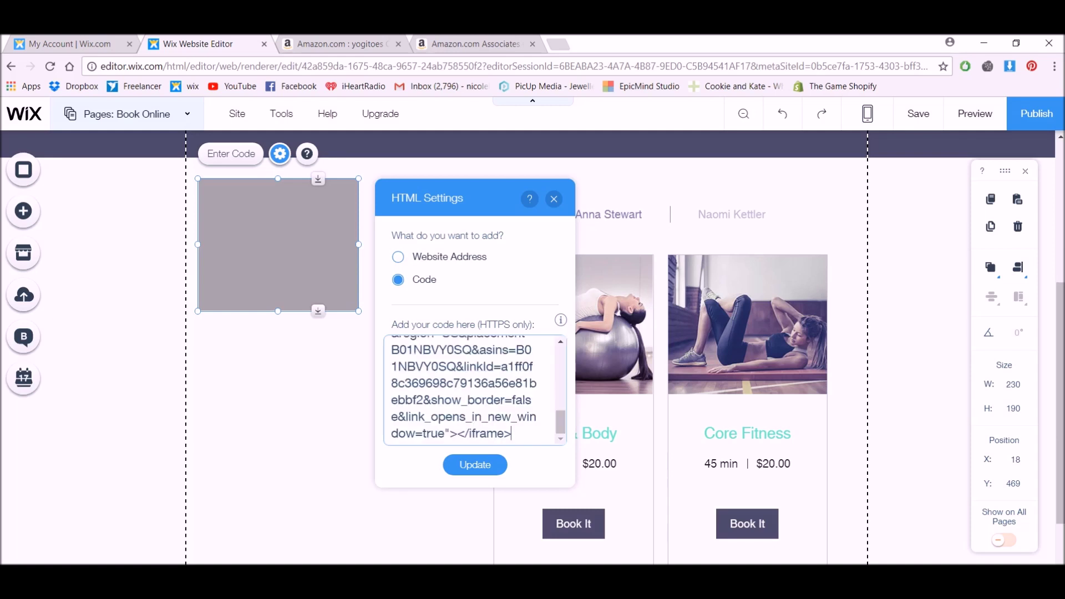
click(482, 465)
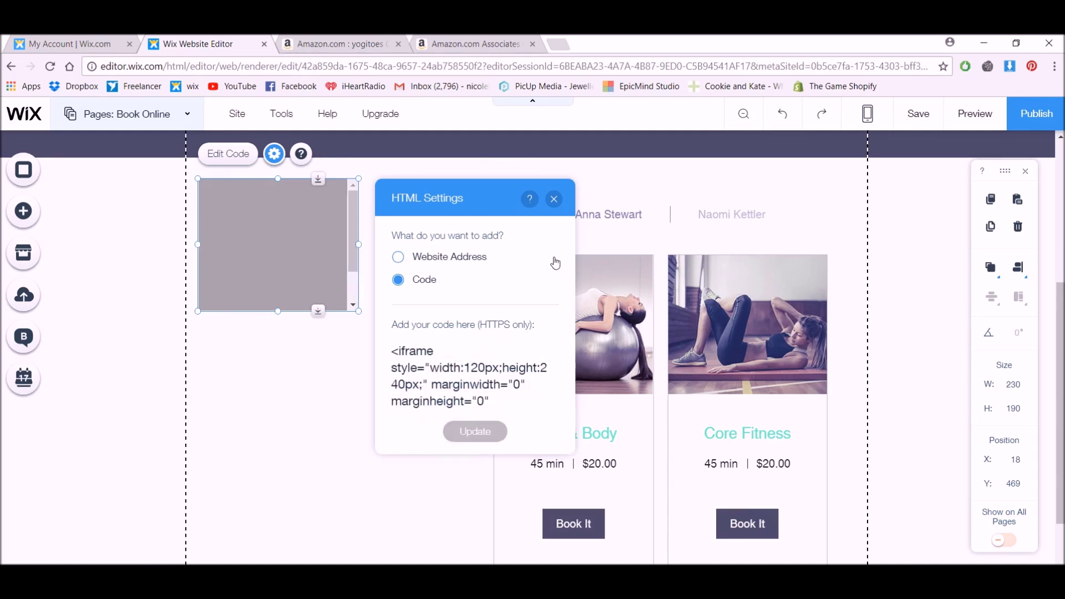
click(555, 201)
drag(358, 311, 297, 365)
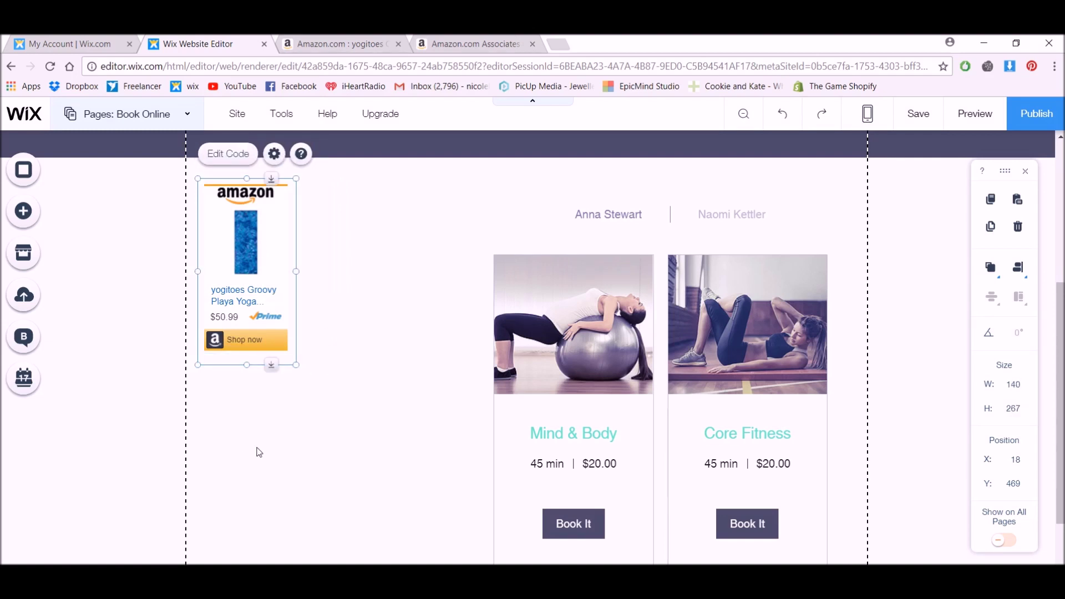
Duplicate the ad box and place the copy right beside the original.
click(447, 372)
click(251, 291)
key(ctrl+d)
drag(292, 269, 361, 248)
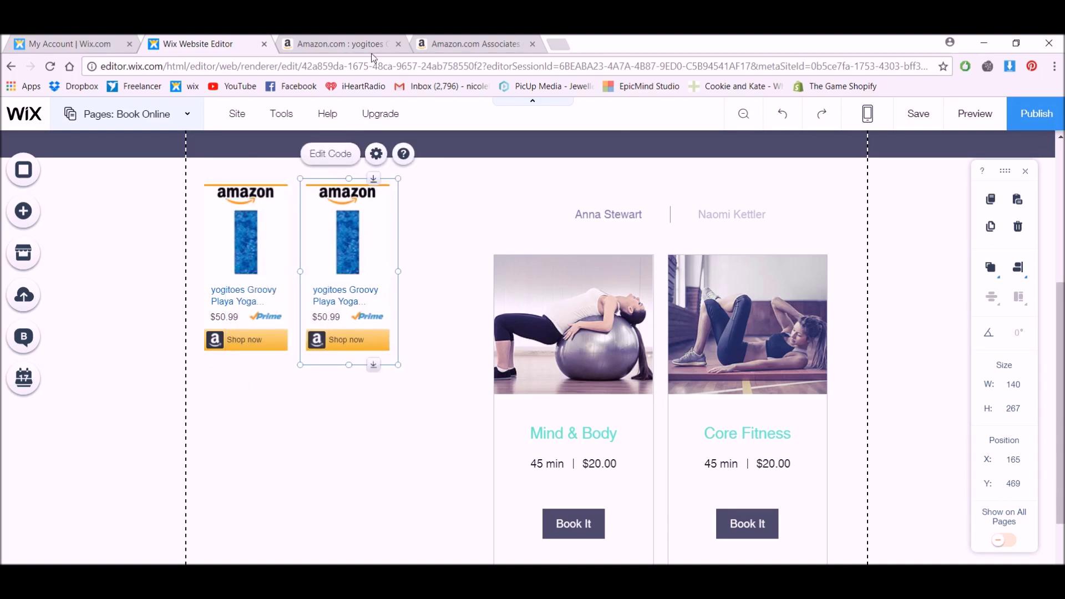
click(315, 44)
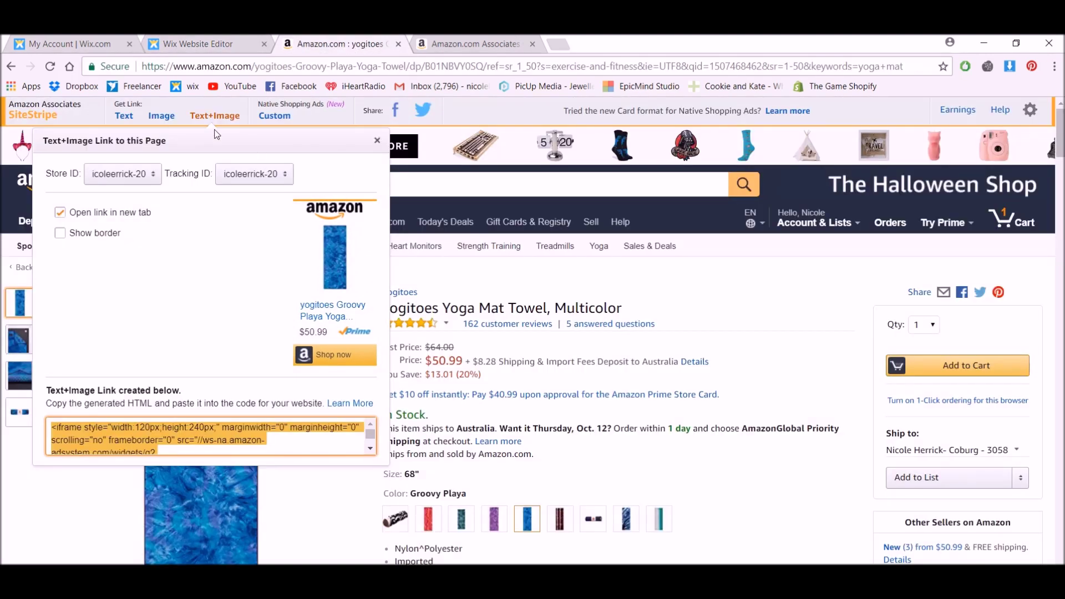
click(208, 43)
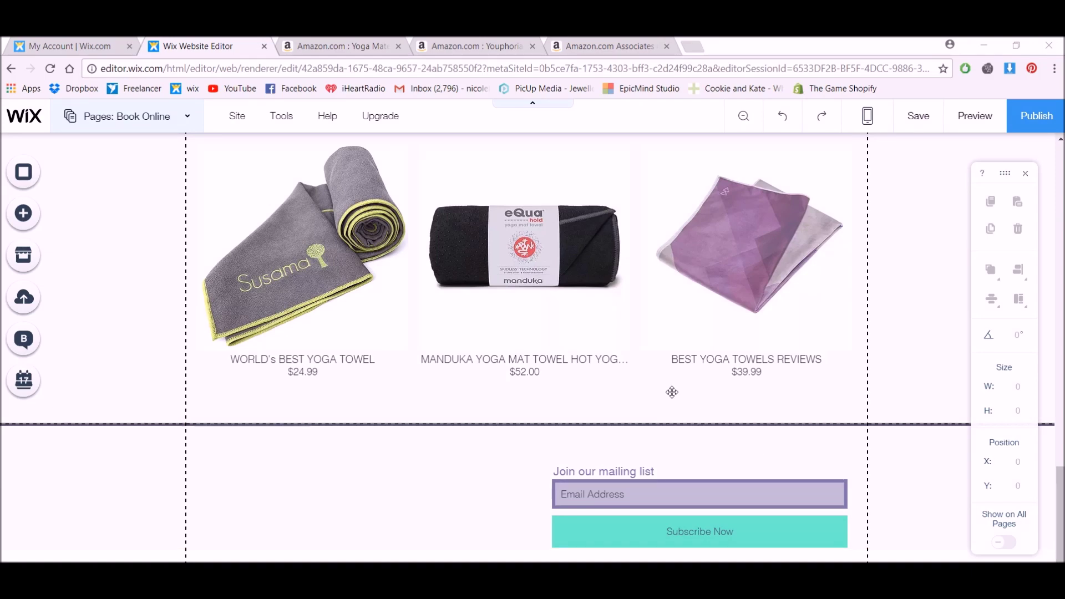
Open Native Shopping Ads in Amazon Associates and start a new Recommendation Ads unit.
click(624, 45)
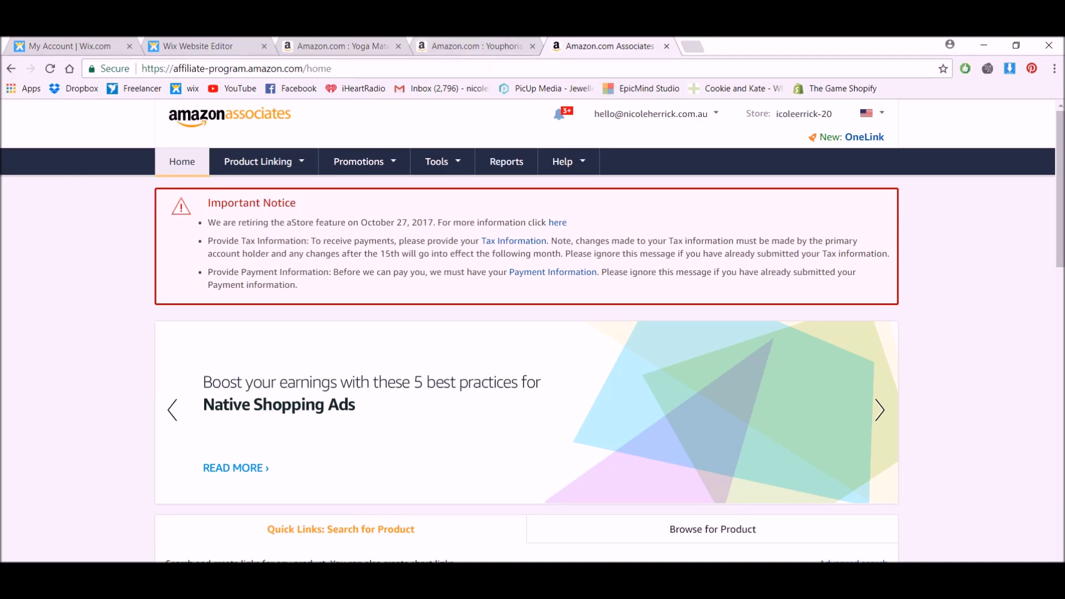
mouse_move(268, 162)
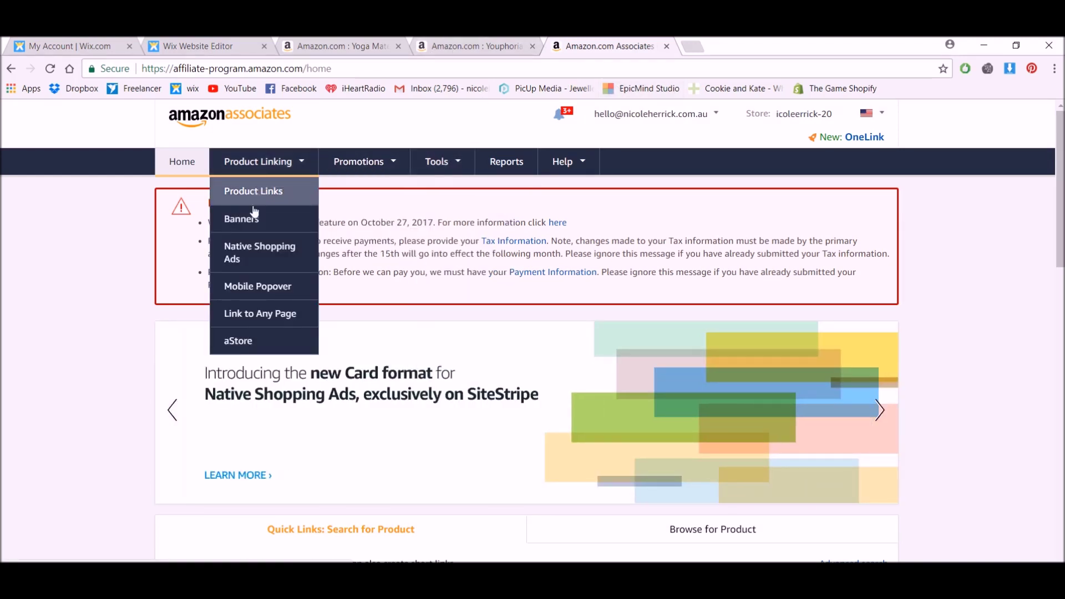
click(269, 251)
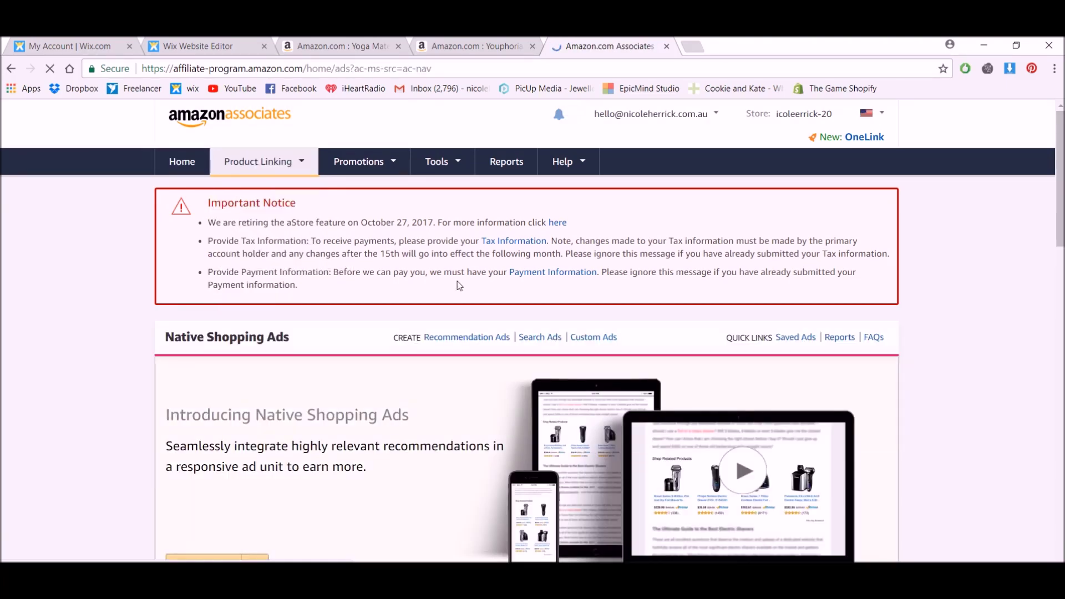
scroll(458, 288, down, 1)
scroll(459, 289, down, 2)
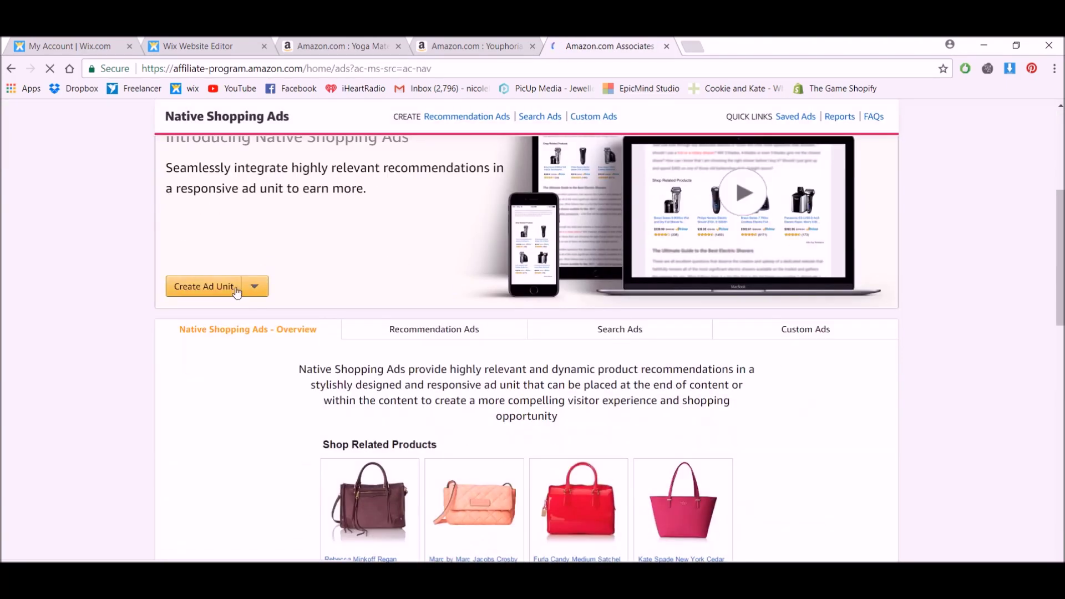
click(255, 288)
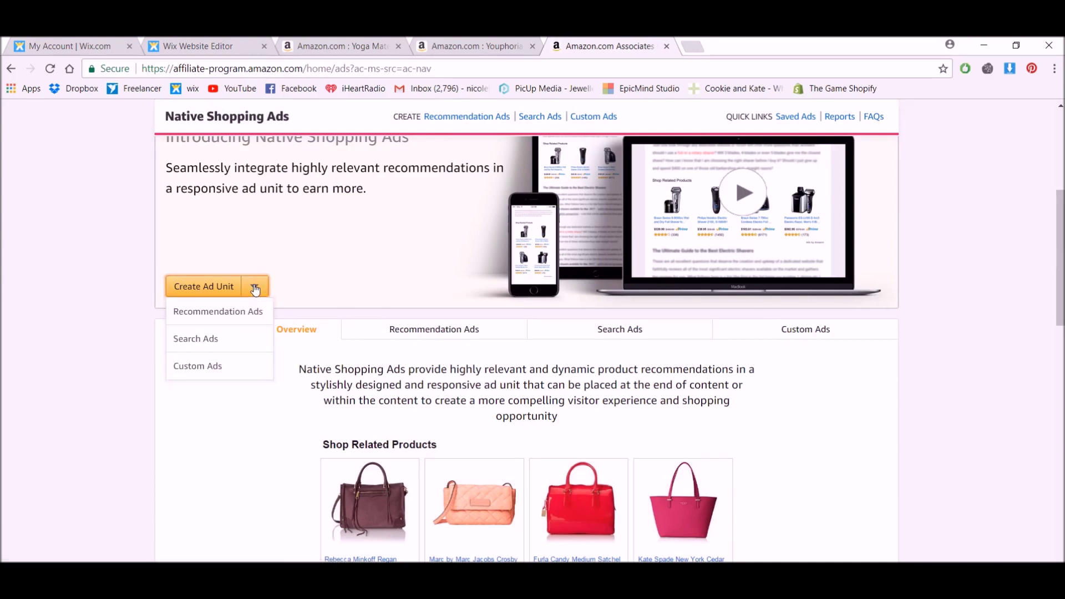
click(240, 316)
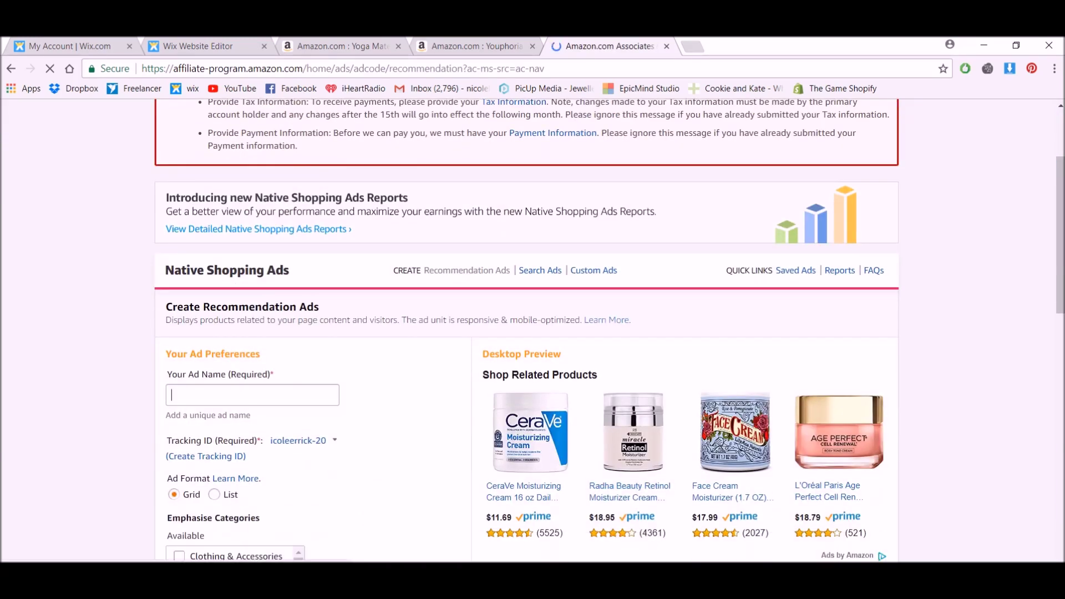
Name the recommendation ad 'Yoga Health' and tick the Sports & Outdoors category.
text(y)
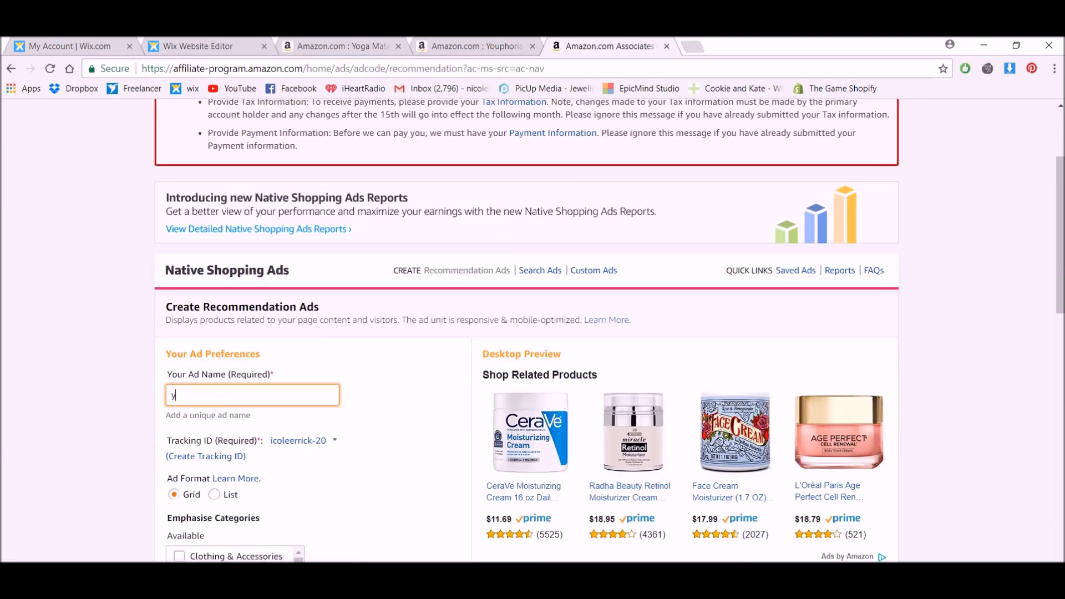
key(BackSpace)
key(BackSpace)
text(Yoga Mat)
key(BackSpace)
key(BackSpace)
text(ealth)
scroll(321, 401, down, 1)
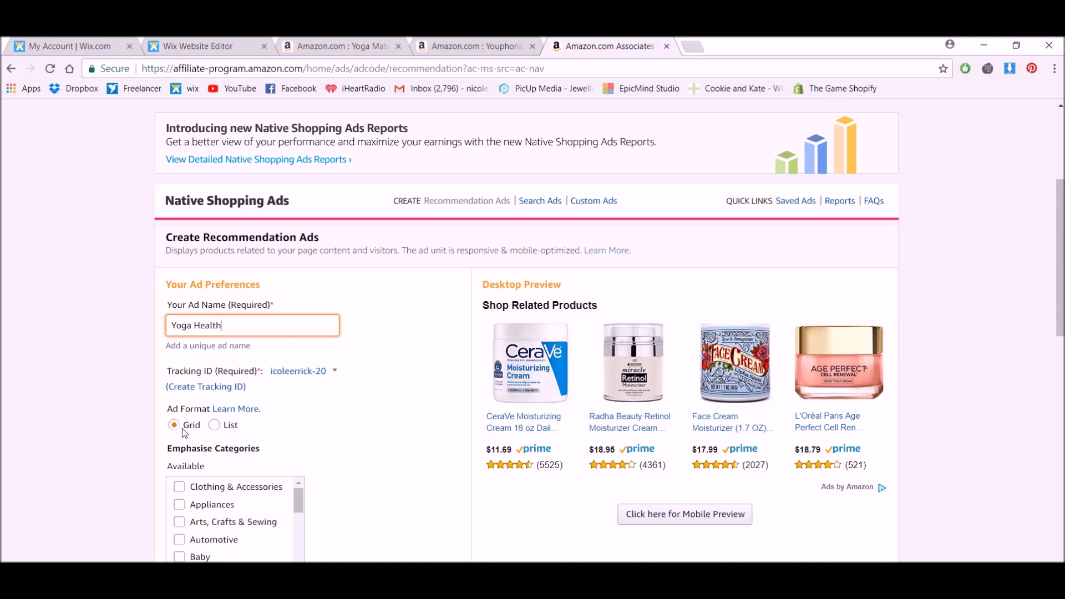
scroll(311, 428, down, 3)
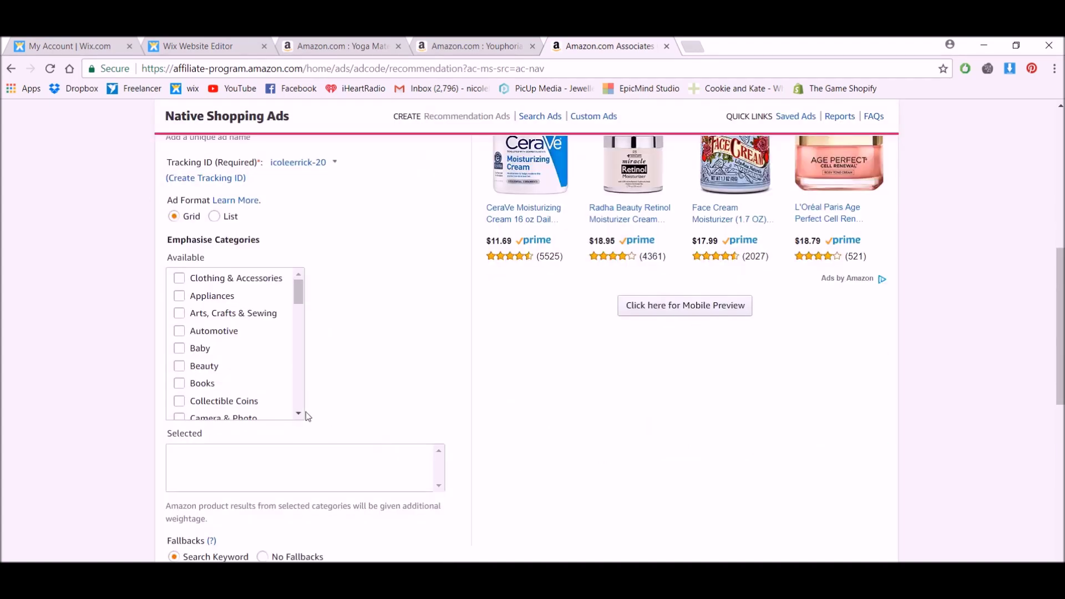
click(299, 414)
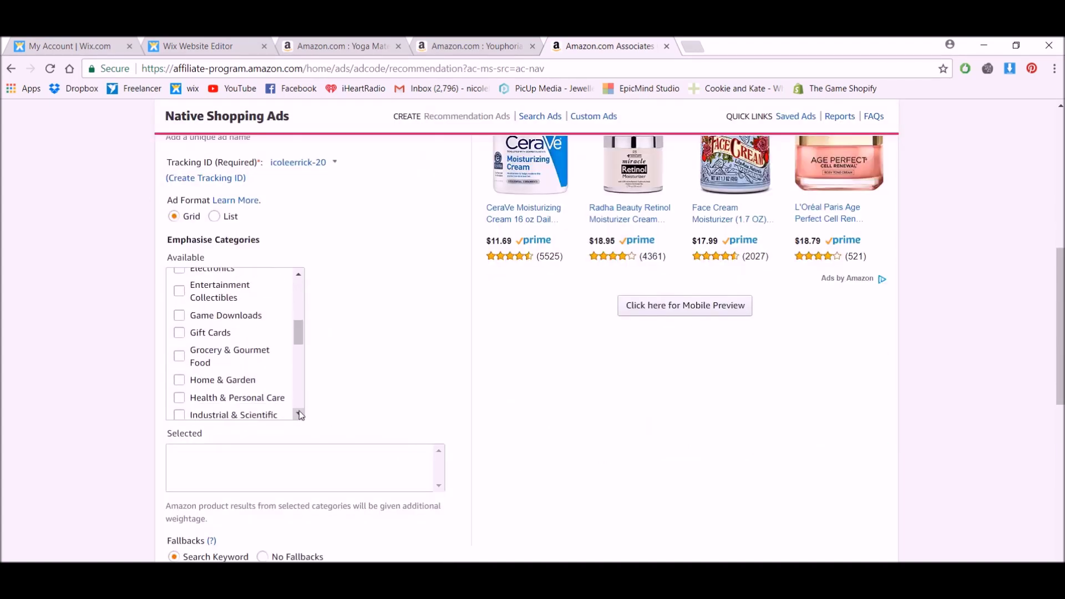
click(299, 414)
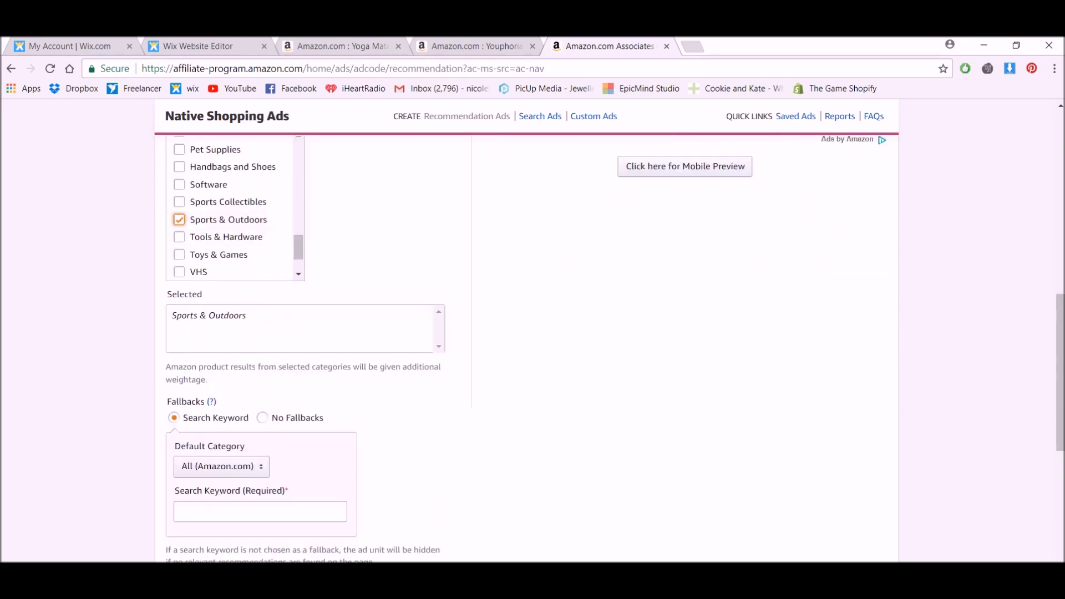
Set fallback keyword 'yoga', save the ad, and select its generated script code.
click(260, 511)
scroll(452, 494, down, 3)
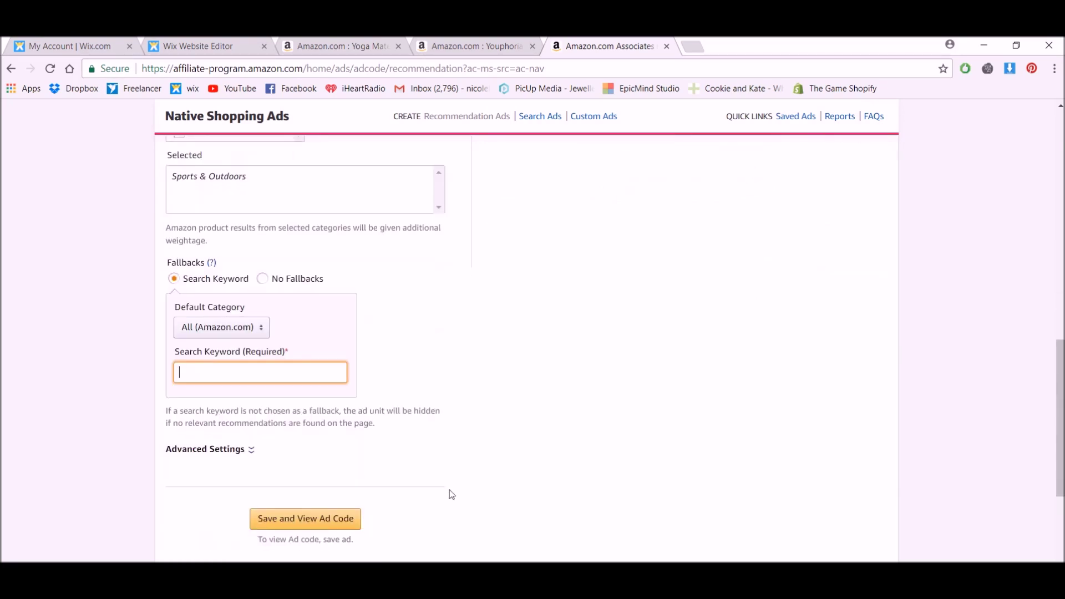
text(yo)
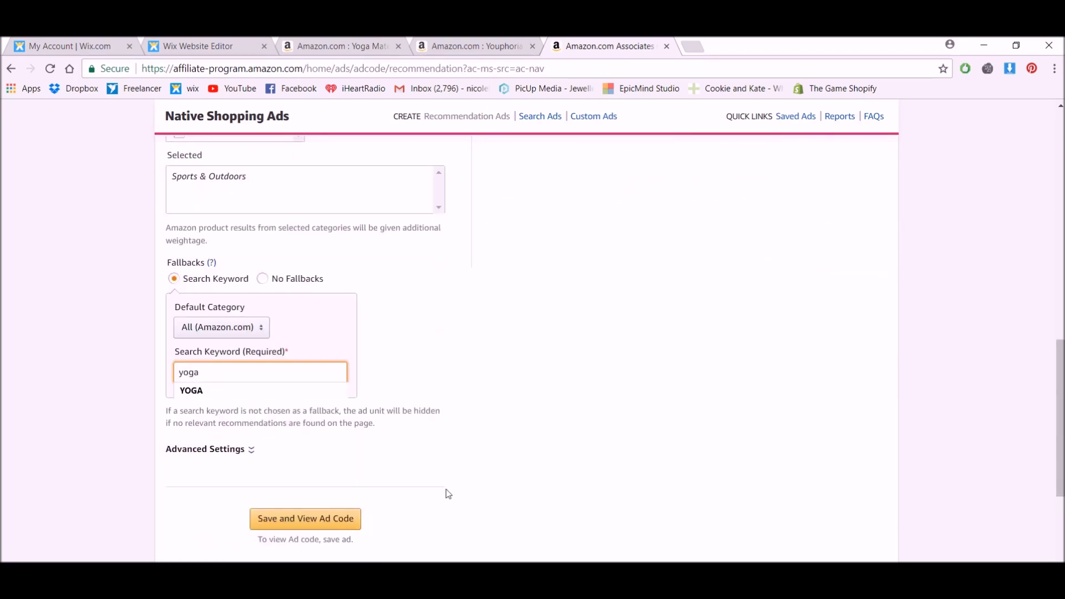
text(ga)
click(251, 450)
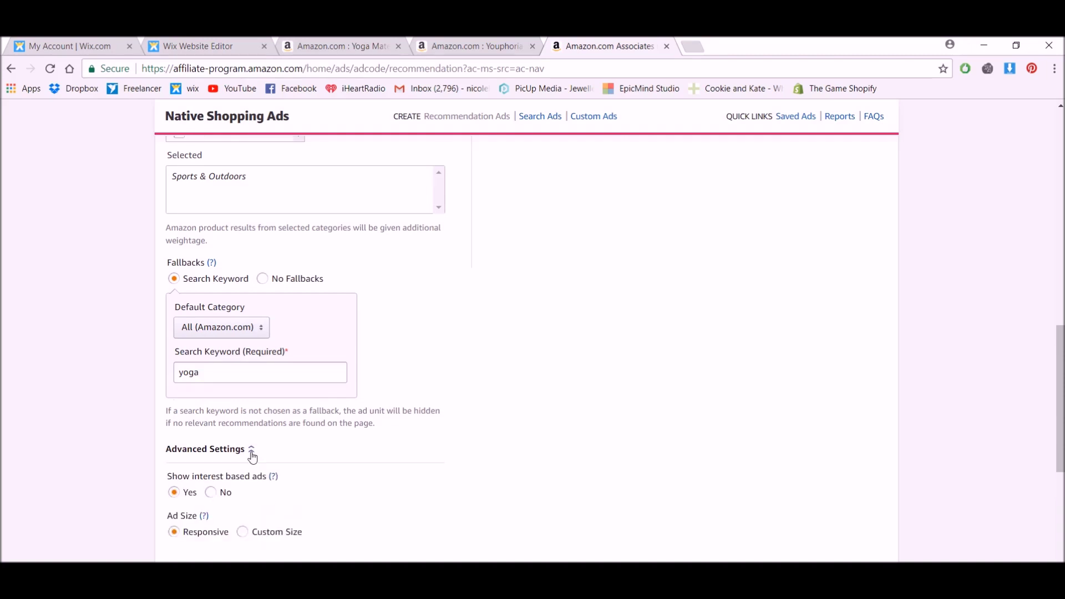
scroll(370, 440, down, 3)
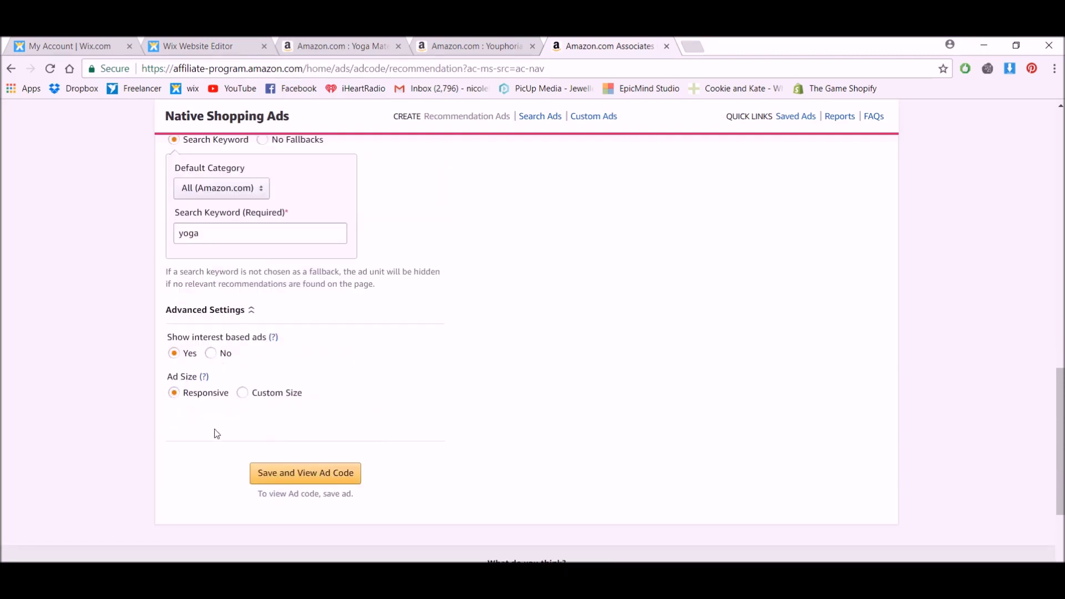
click(321, 478)
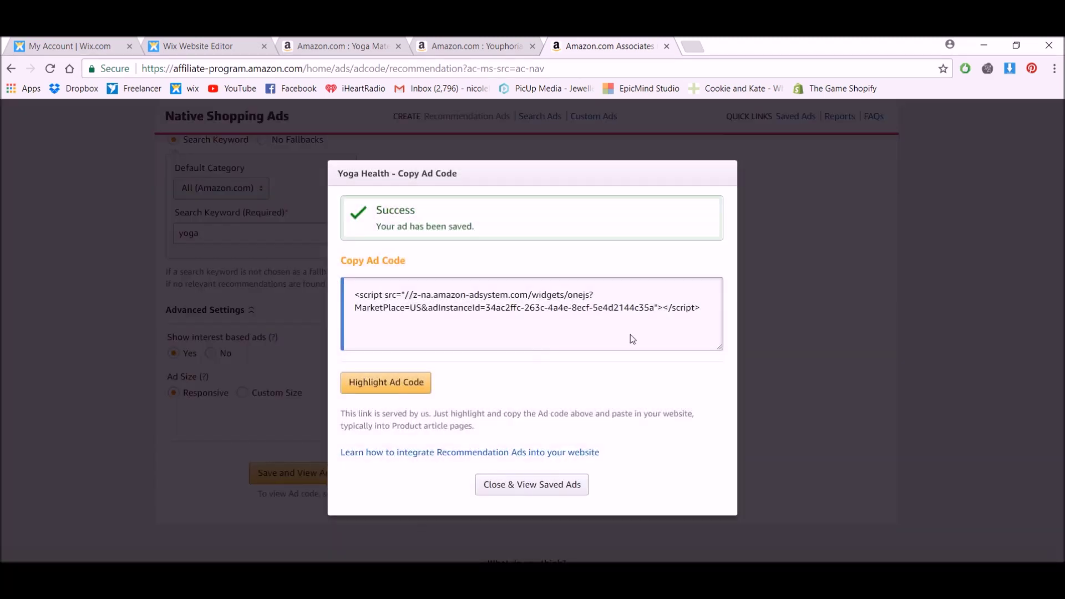
drag(713, 315, 337, 294)
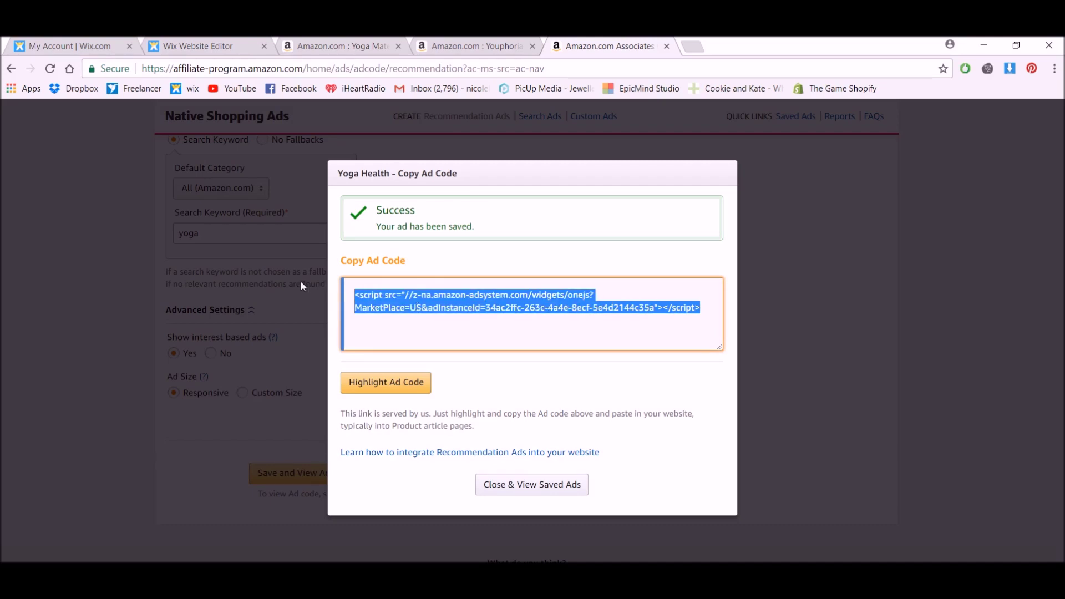
click(227, 48)
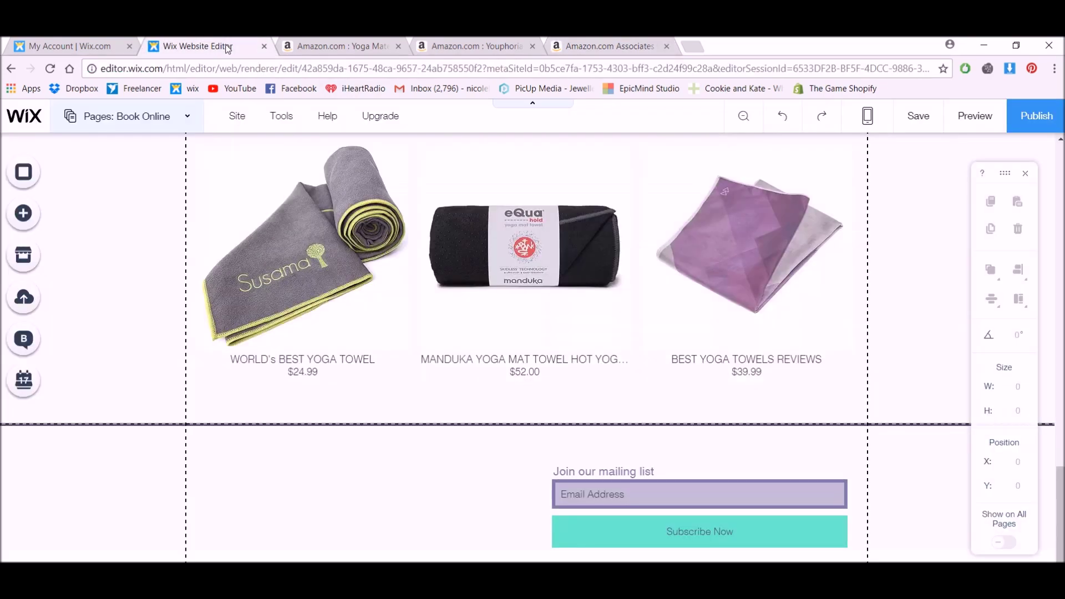
Drop a new HTML Code element below the yoga towels.
click(30, 218)
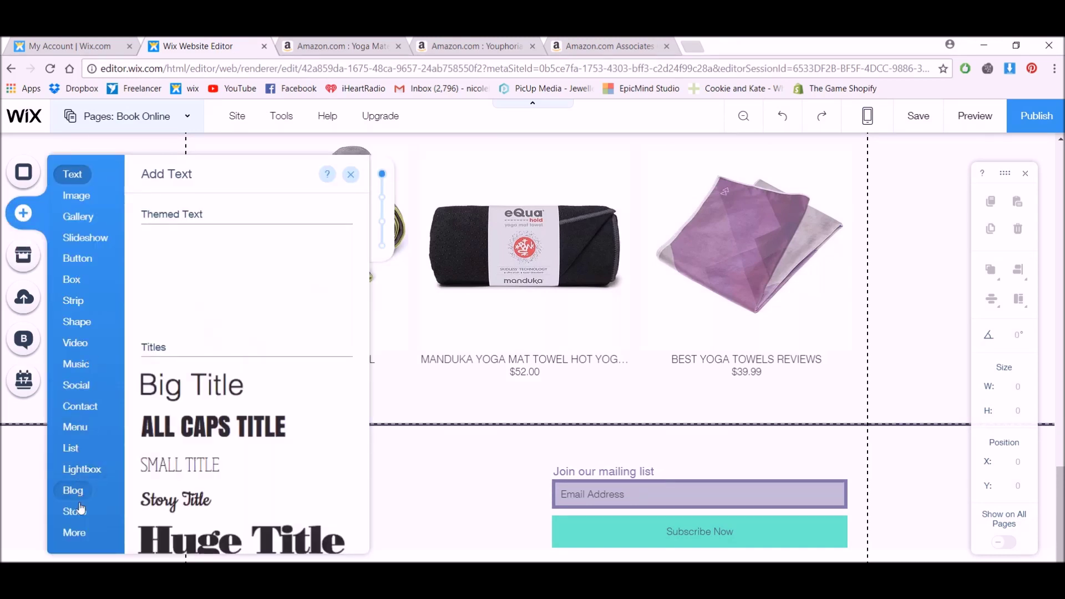
click(78, 533)
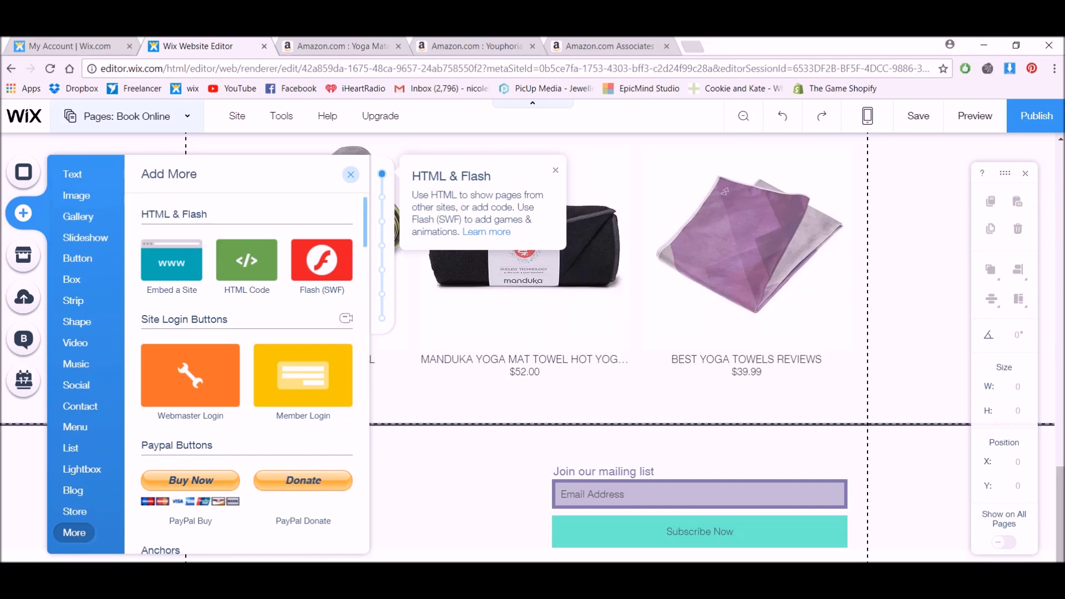
drag(247, 260, 286, 502)
scroll(464, 413, down, 3)
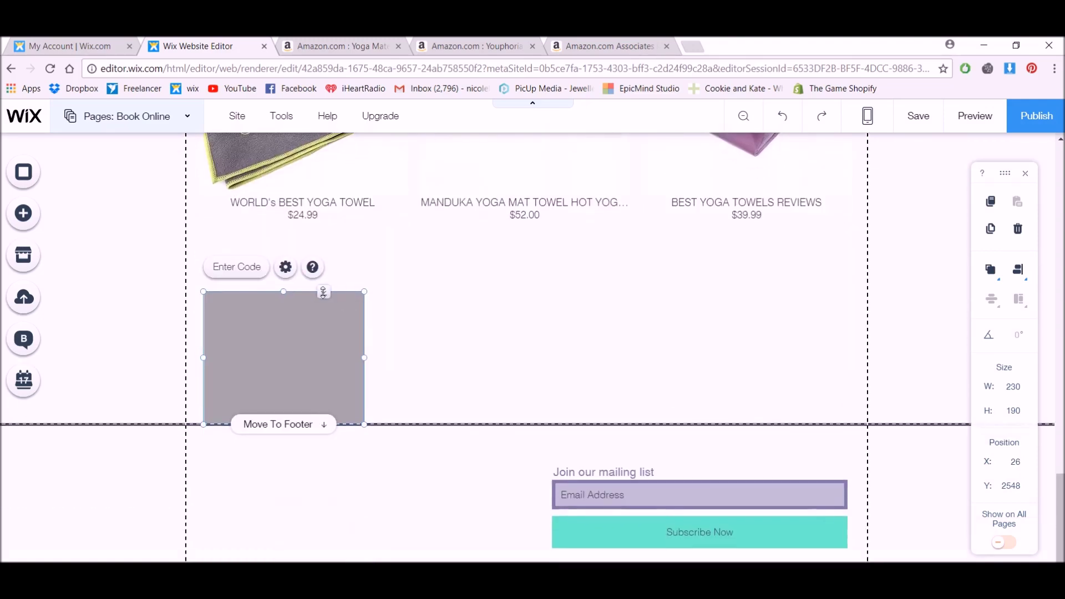
Paste the Amazon ad script into it and stretch the 'You May Like These' widget to 945 × 306.
click(247, 270)
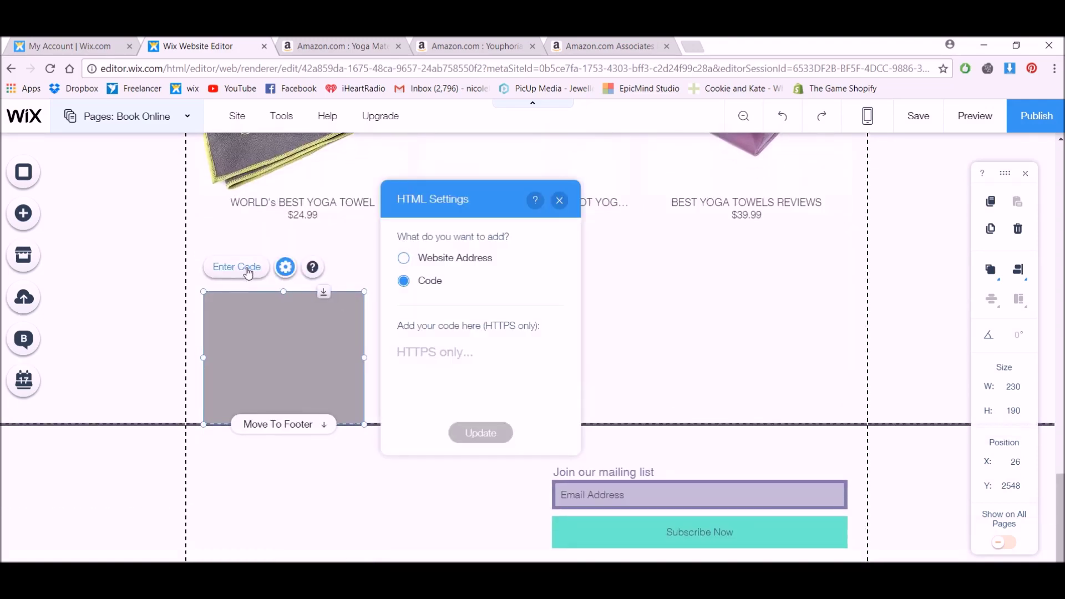
click(411, 367)
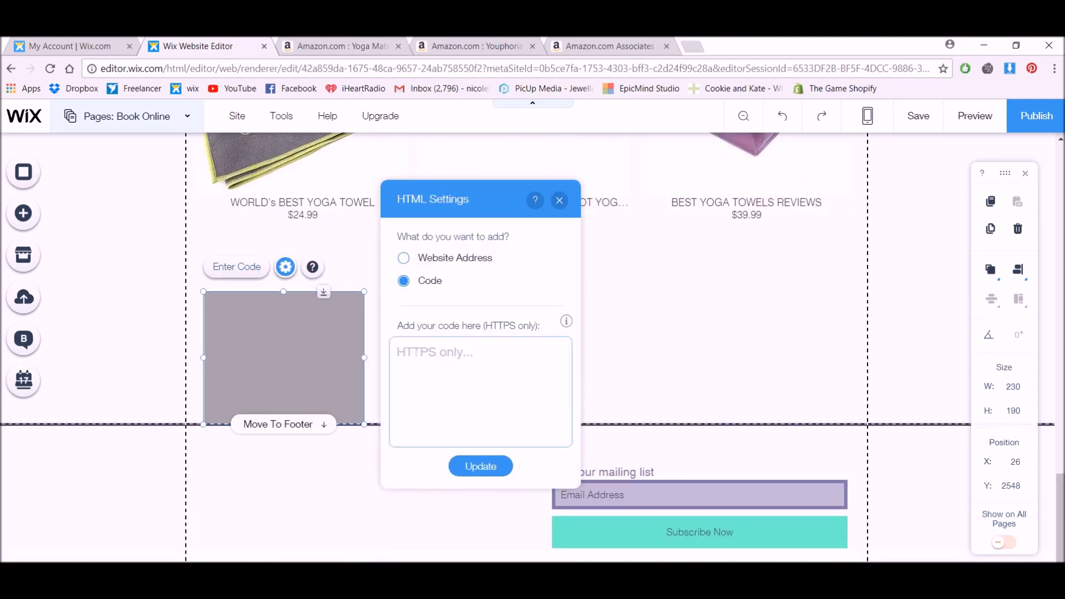
key(ctrl+v)
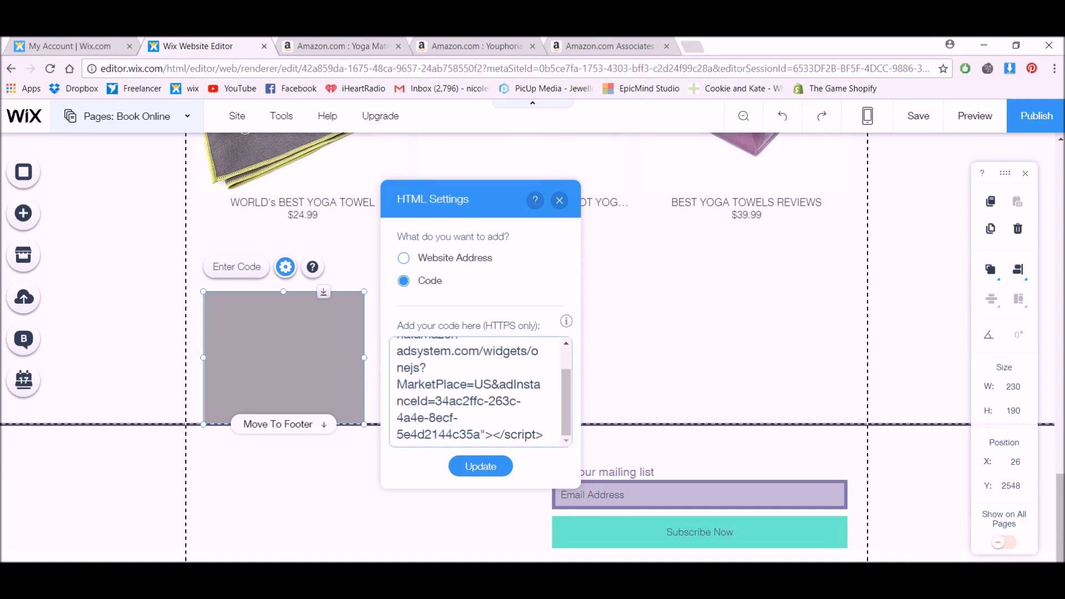
click(491, 466)
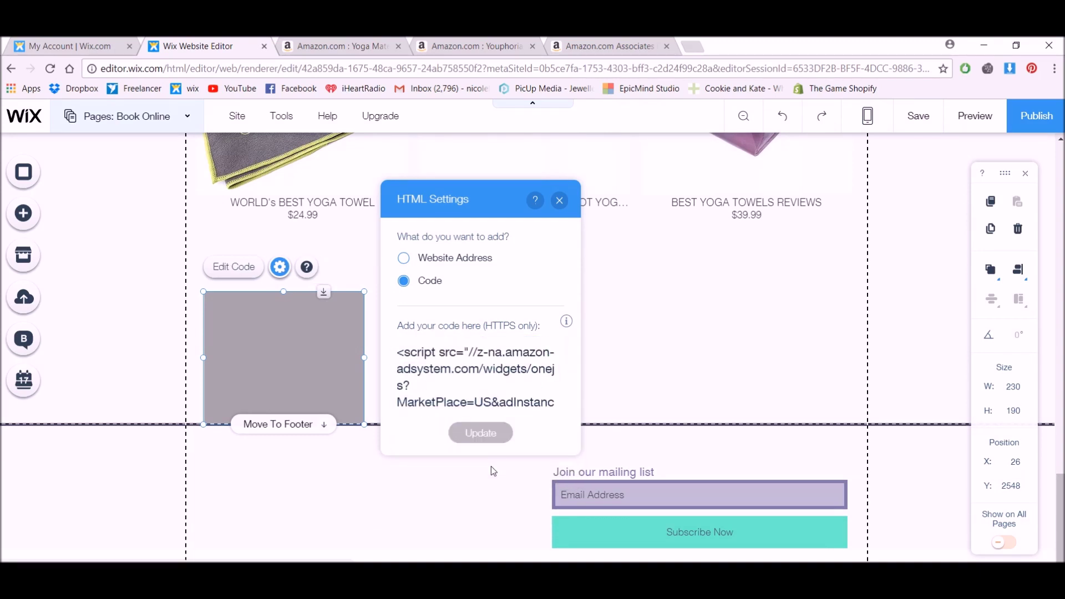
click(560, 200)
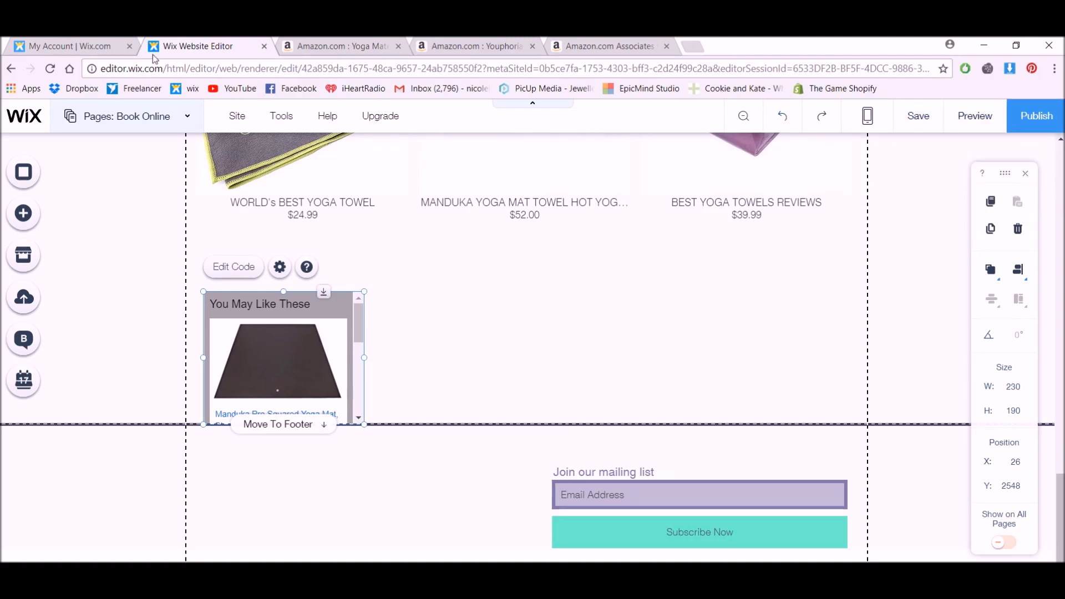
drag(364, 424, 863, 511)
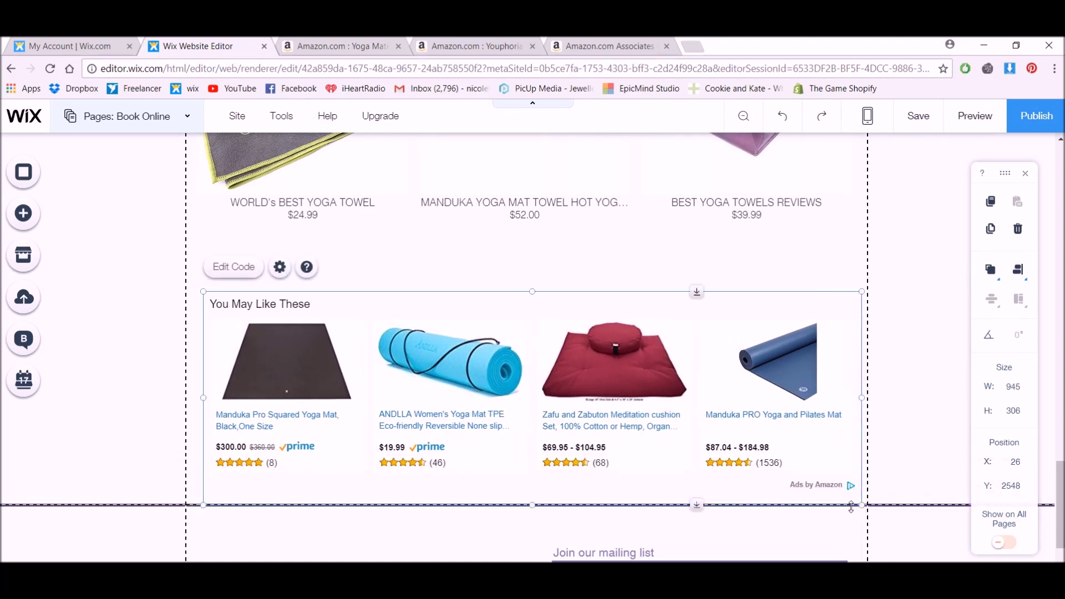
click(910, 460)
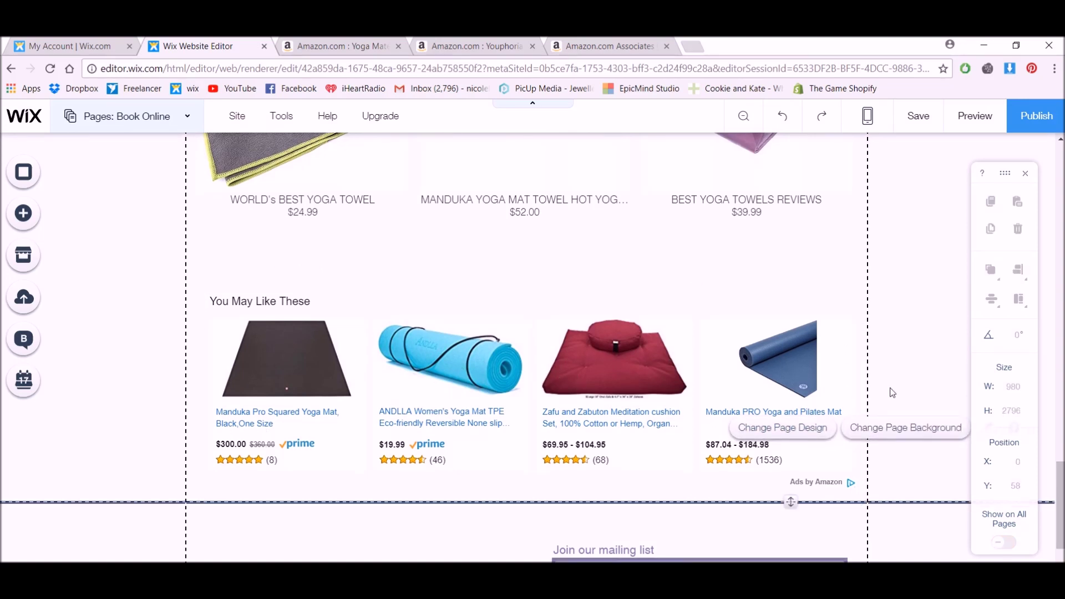
scroll(899, 388, down, 1)
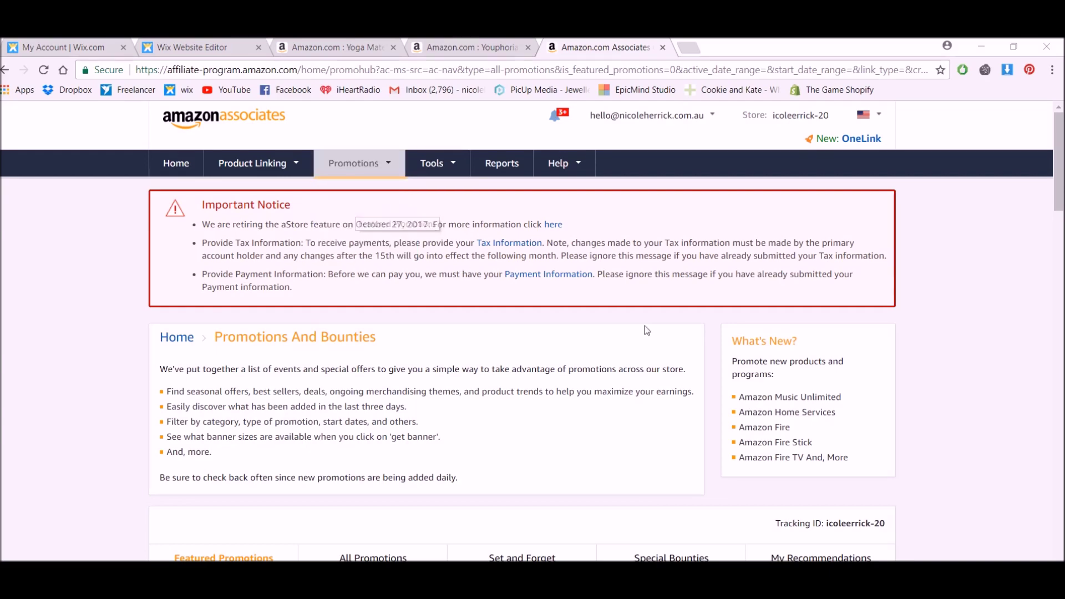
Select the iframe code for the 300x250 AmazonFresh banner from Featured Promotions.
scroll(644, 326, down, 5)
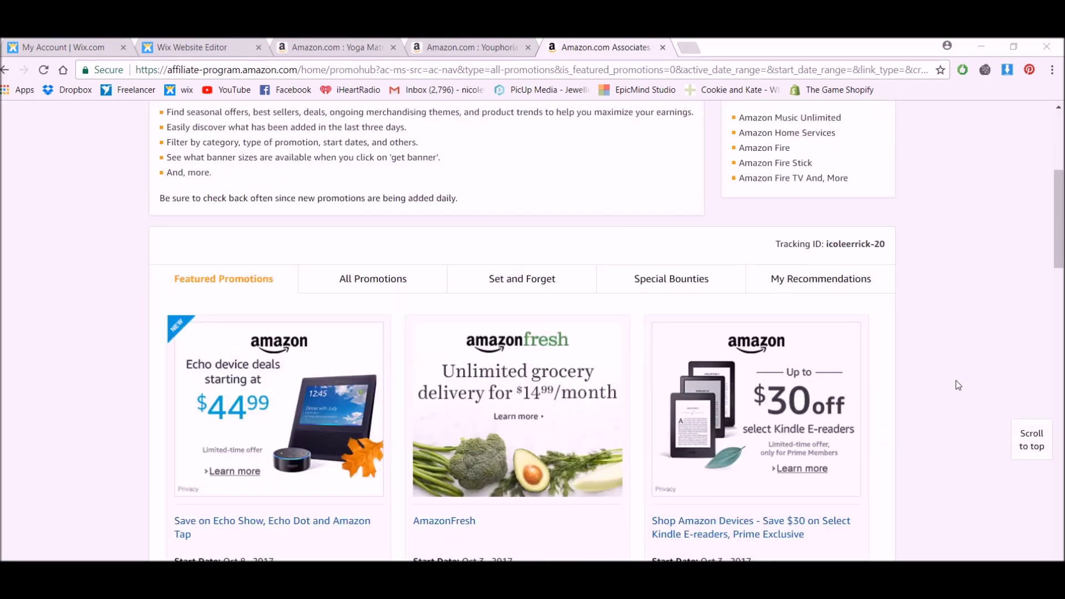
scroll(958, 385, down, 3)
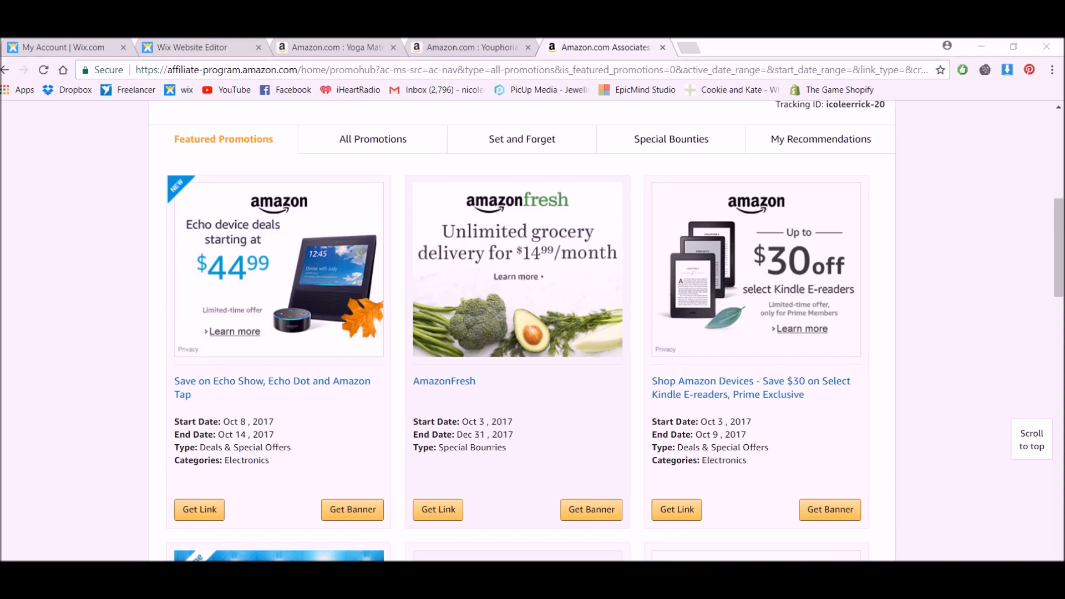
click(601, 509)
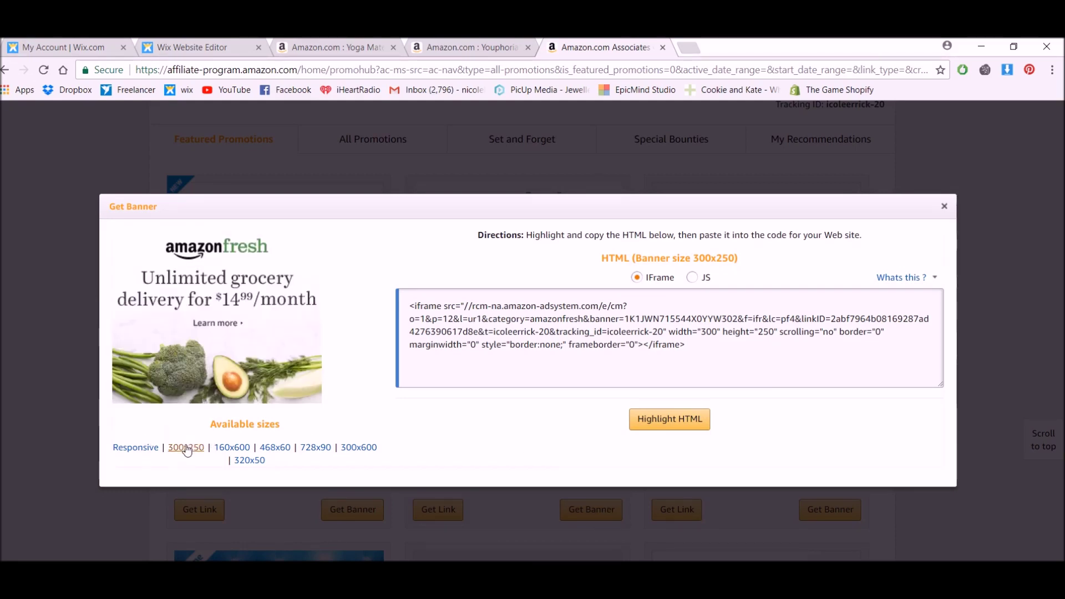
drag(708, 358, 392, 271)
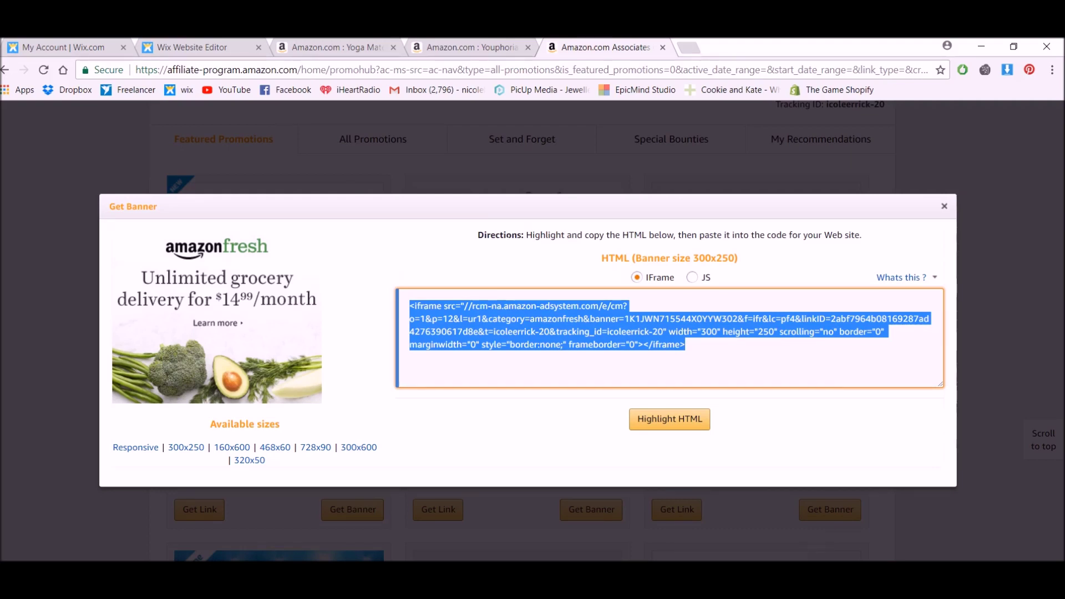
click(171, 44)
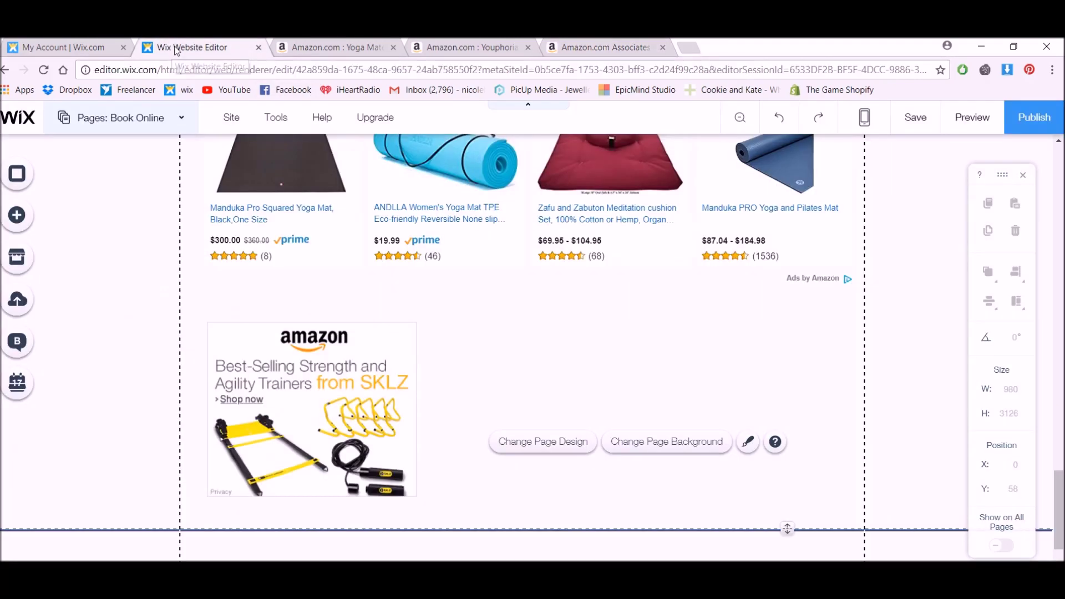
Add an HTML code element with the AmazonFresh iframe beside SKLZ, resized to 334 × 284.
click(18, 219)
drag(241, 262, 563, 372)
click(506, 277)
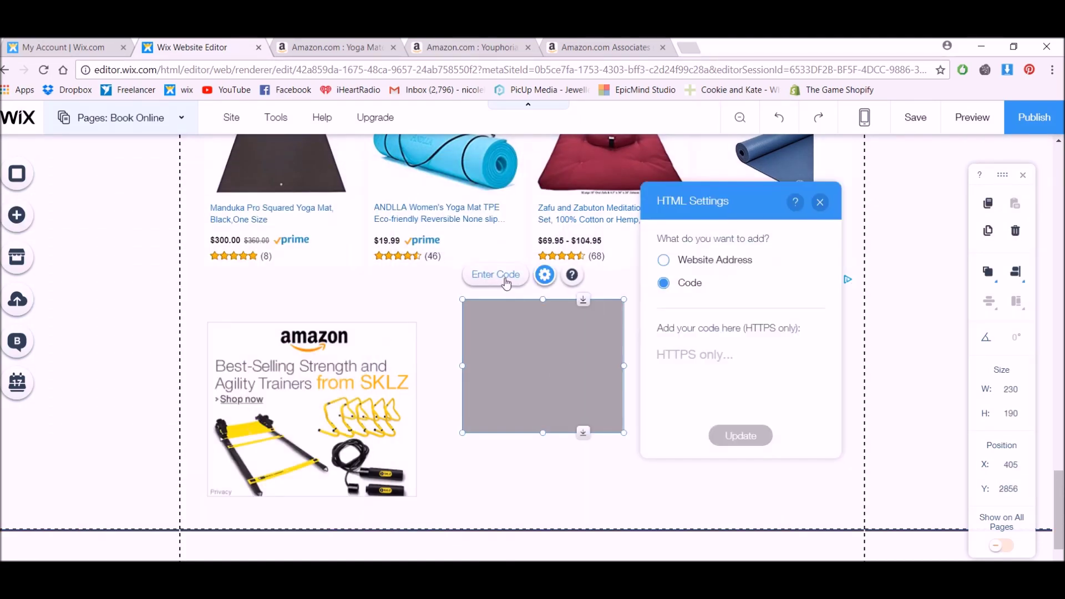
key(ctrl+v)
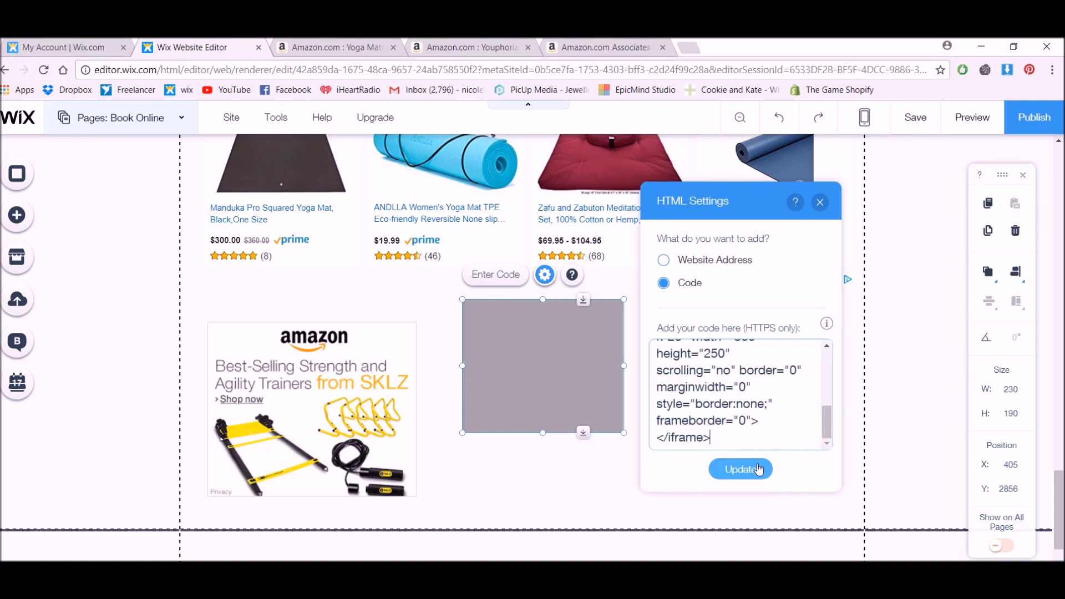
click(756, 470)
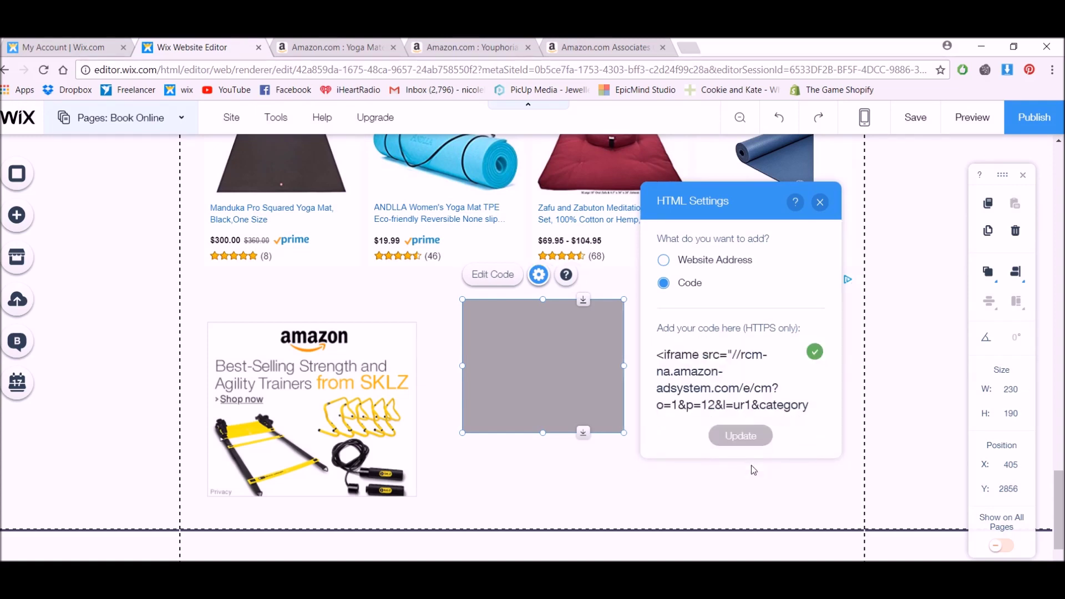
click(819, 202)
drag(630, 438, 700, 503)
drag(625, 410, 608, 427)
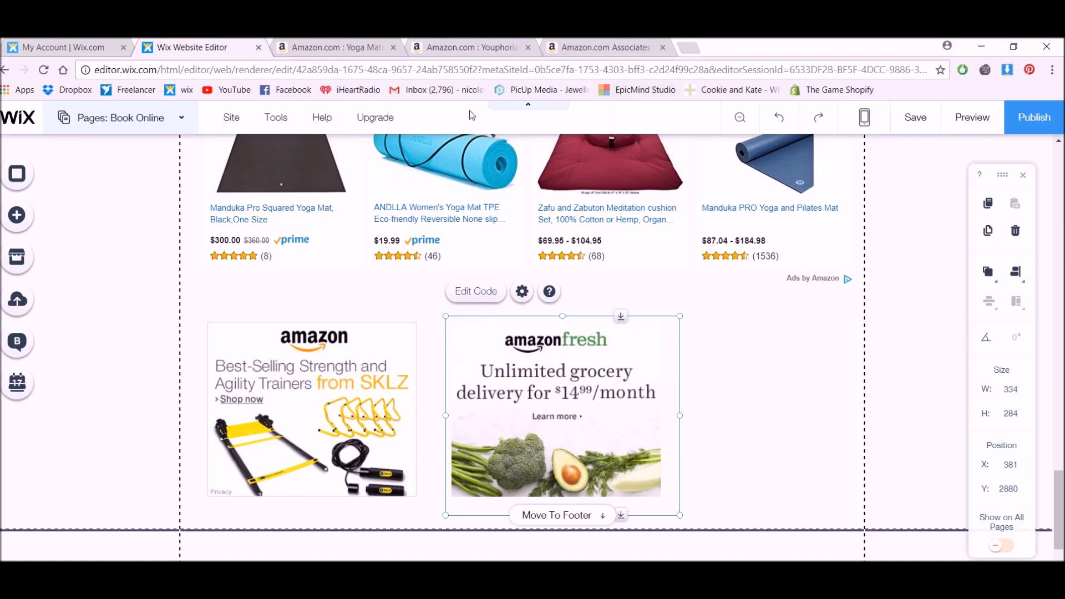
Go back to the Amazon Associates banner page and close the AmazonFresh code window.
click(355, 49)
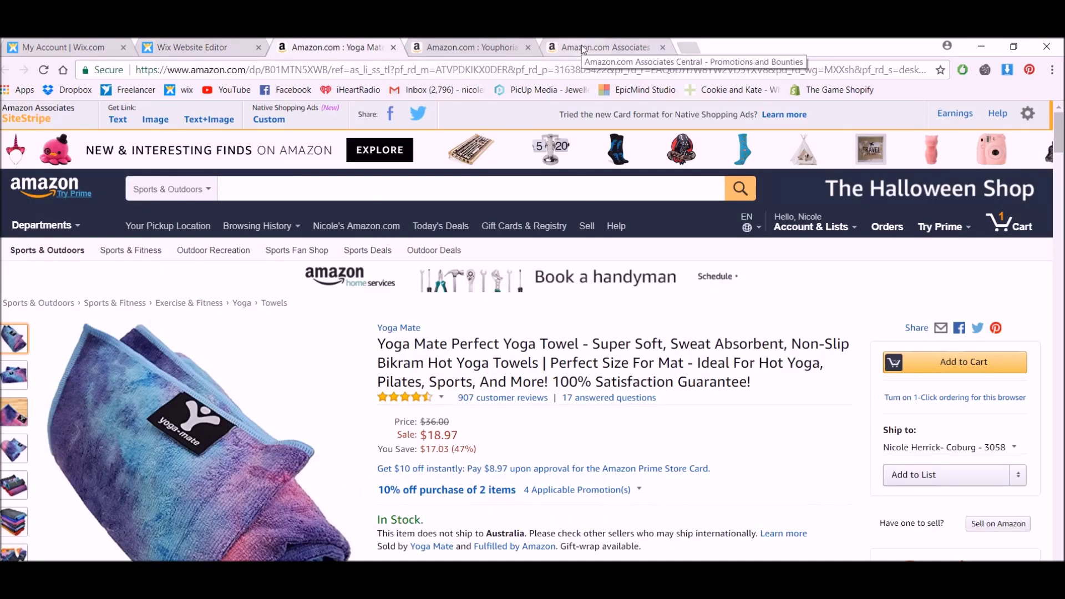
click(563, 47)
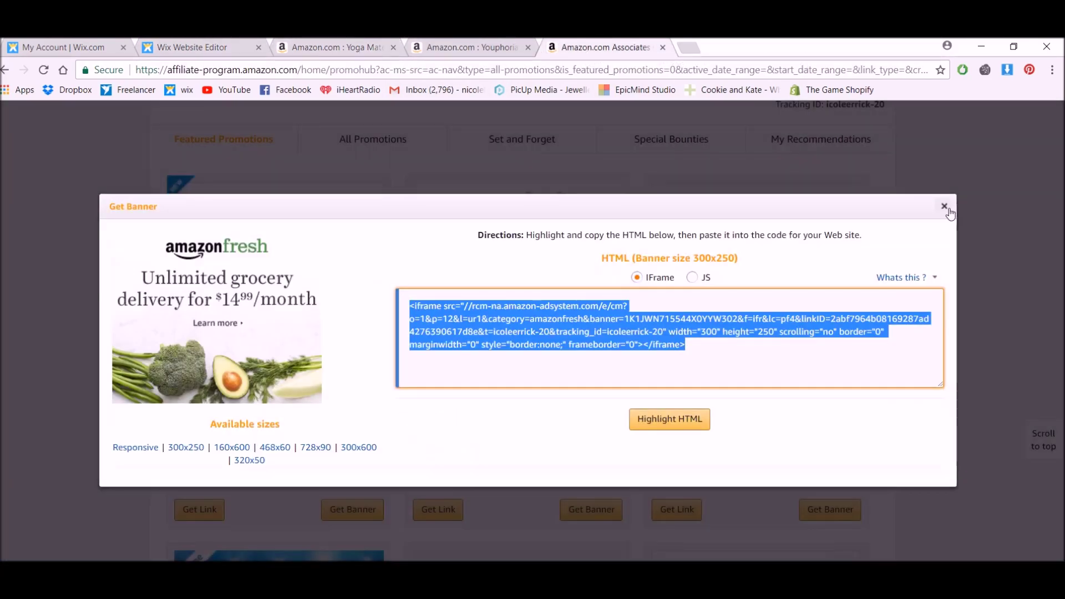
click(944, 206)
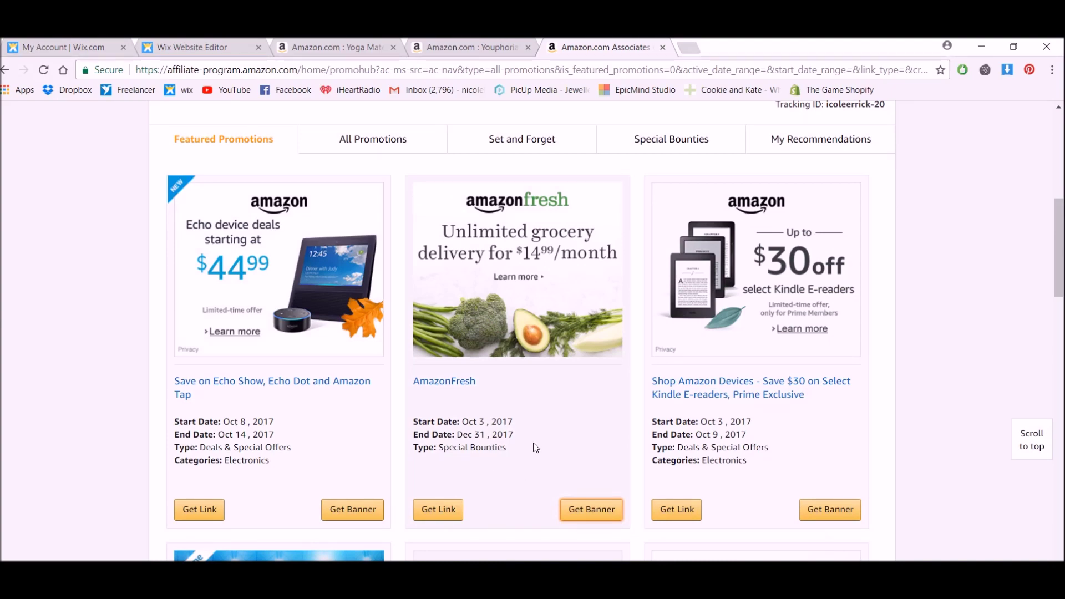
Find the UIN Painted Slip-On promotion and open its 300 × 250 banner HTML code.
scroll(971, 404, down, 8)
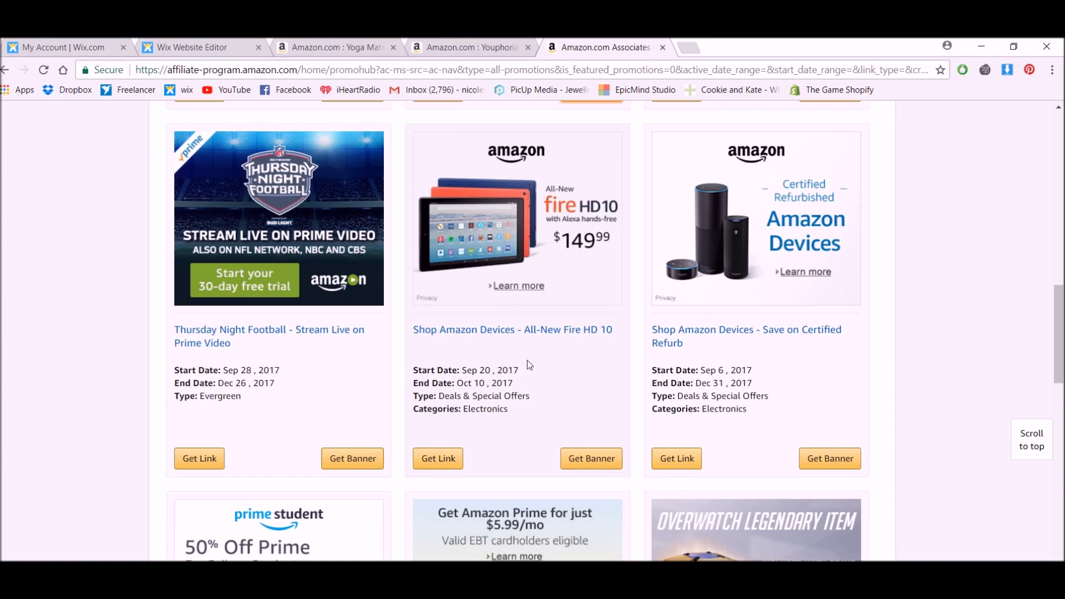
scroll(529, 364, down, 6)
scroll(529, 365, down, 10)
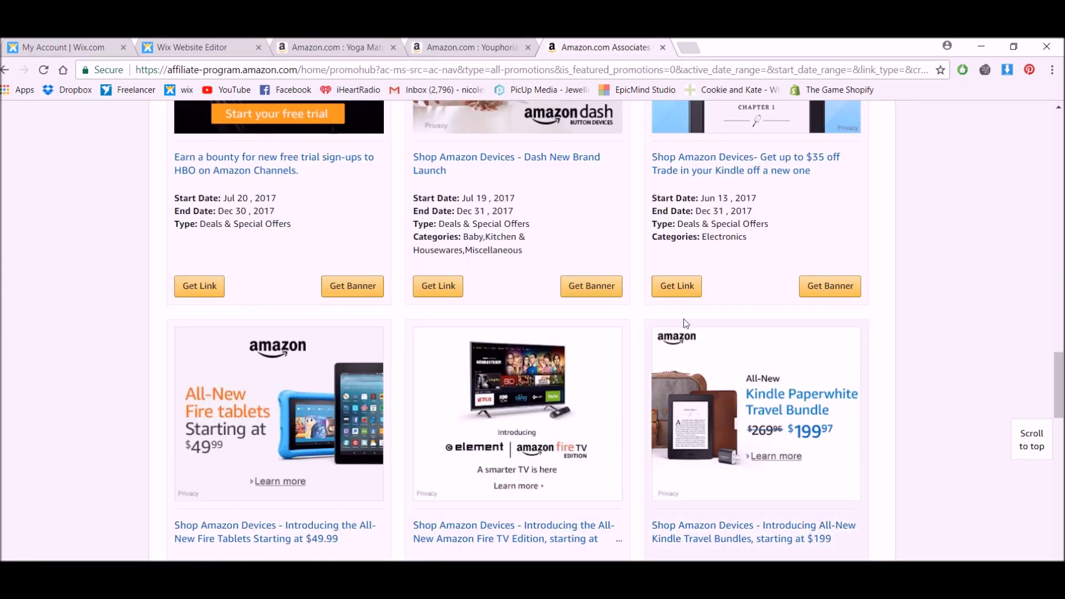
scroll(811, 363, down, 4)
scroll(811, 377, down, 5)
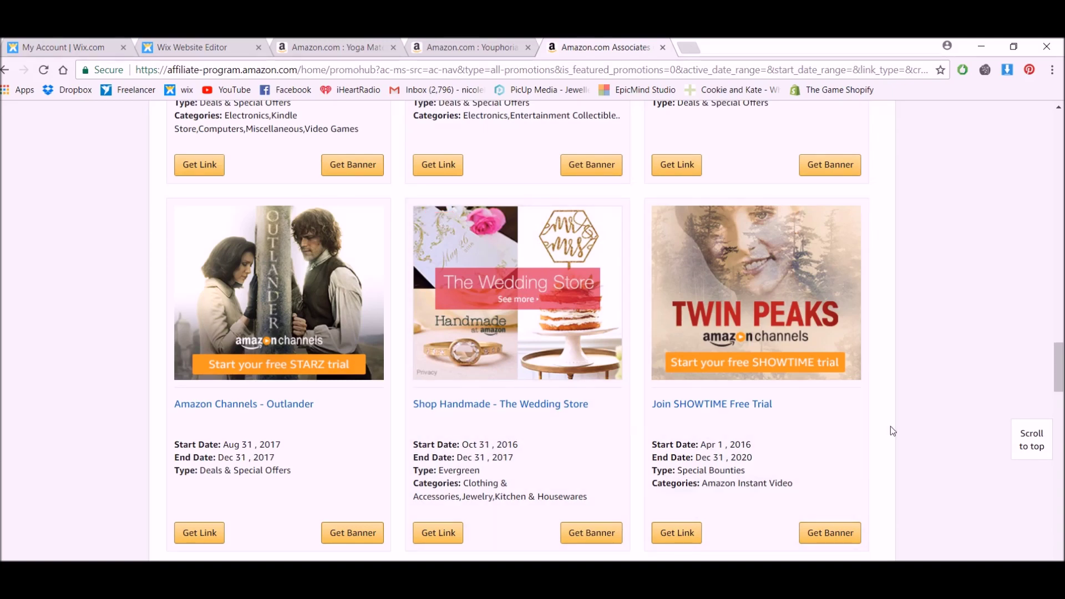
scroll(890, 430, down, 8)
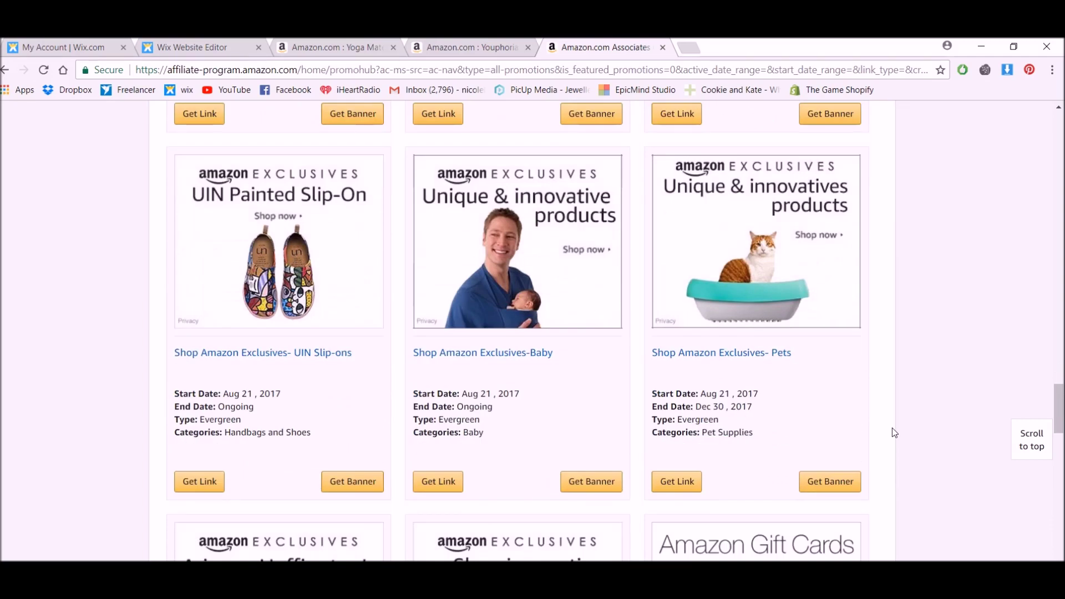
scroll(894, 431, down, 3)
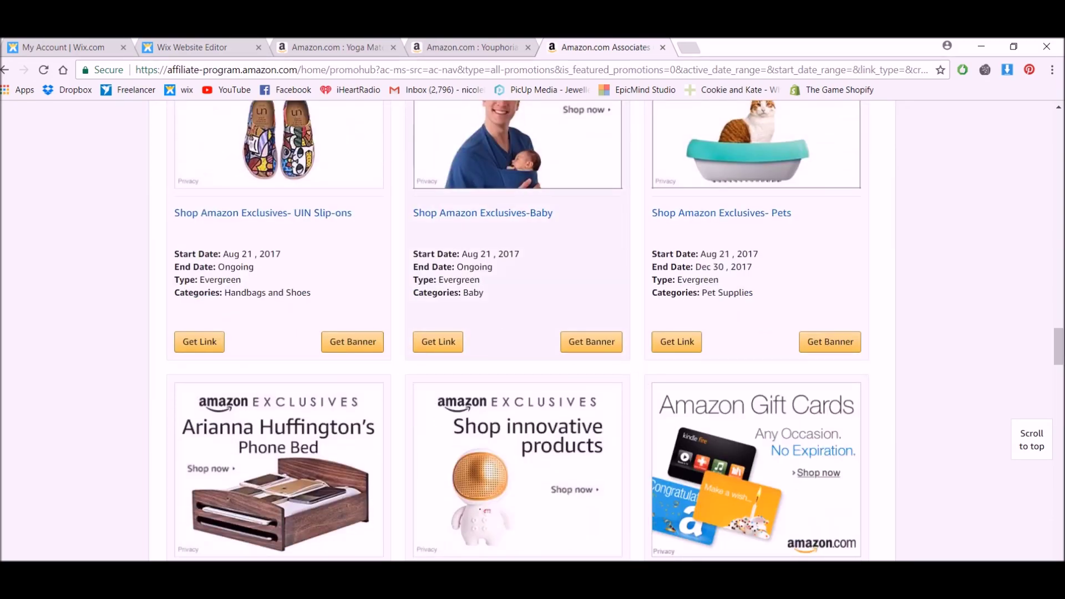
scroll(537, 363, up, 3)
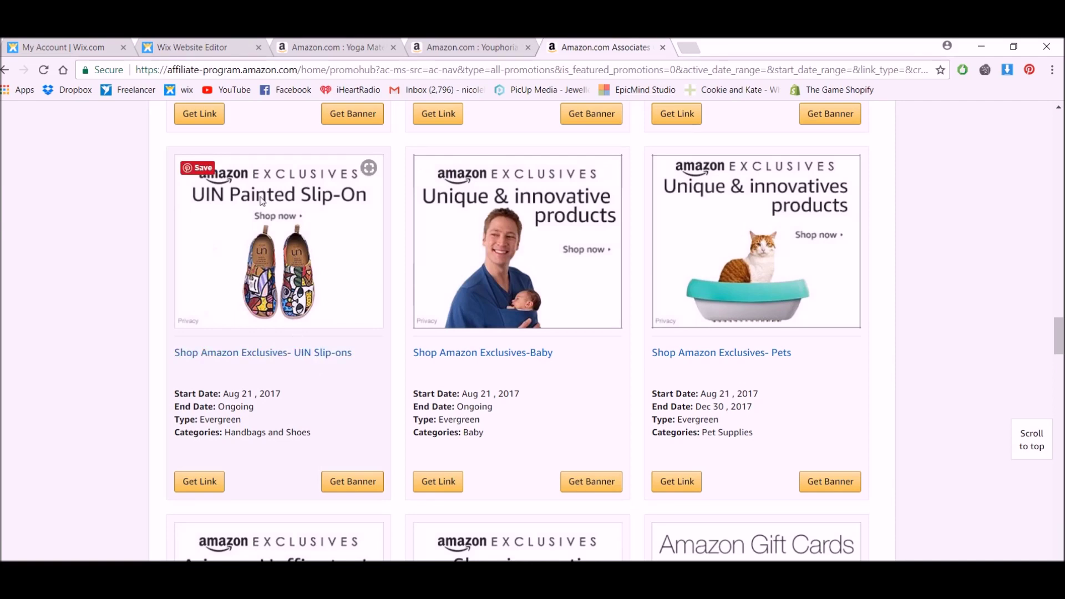
click(354, 480)
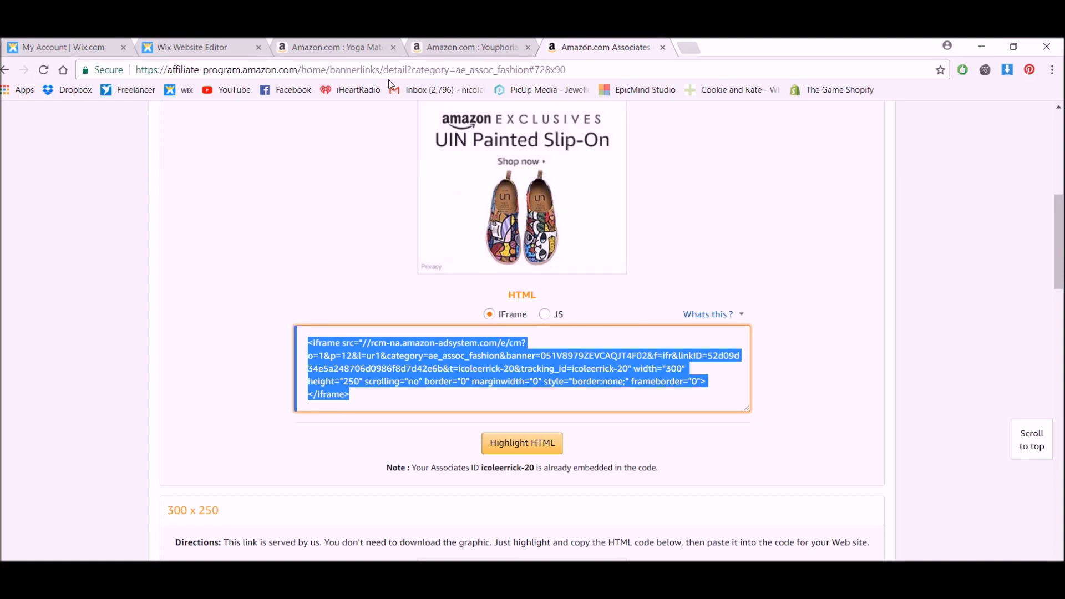
In Wix, add an HTML code element right of AmazonFresh holding the UIN Slip-On iframe.
click(187, 55)
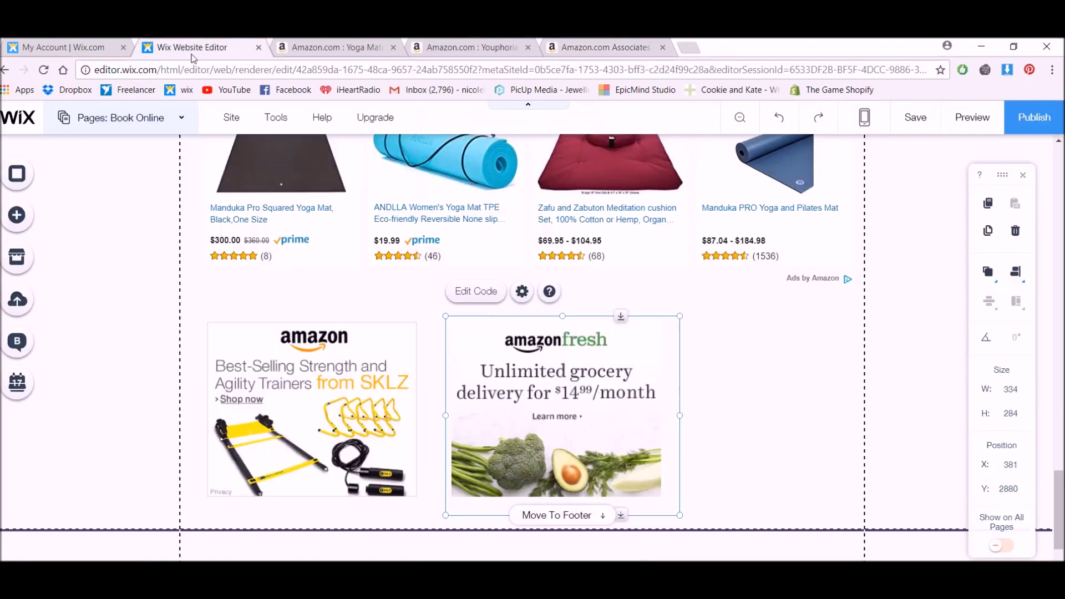
click(34, 215)
drag(241, 264, 756, 368)
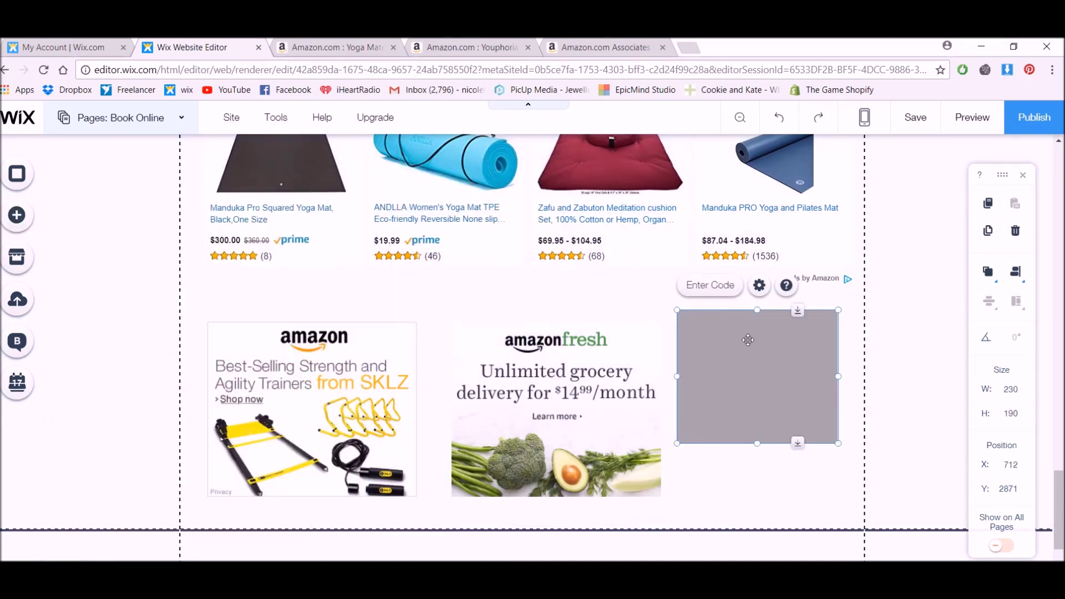
click(710, 295)
key(ctrl+v)
click(568, 473)
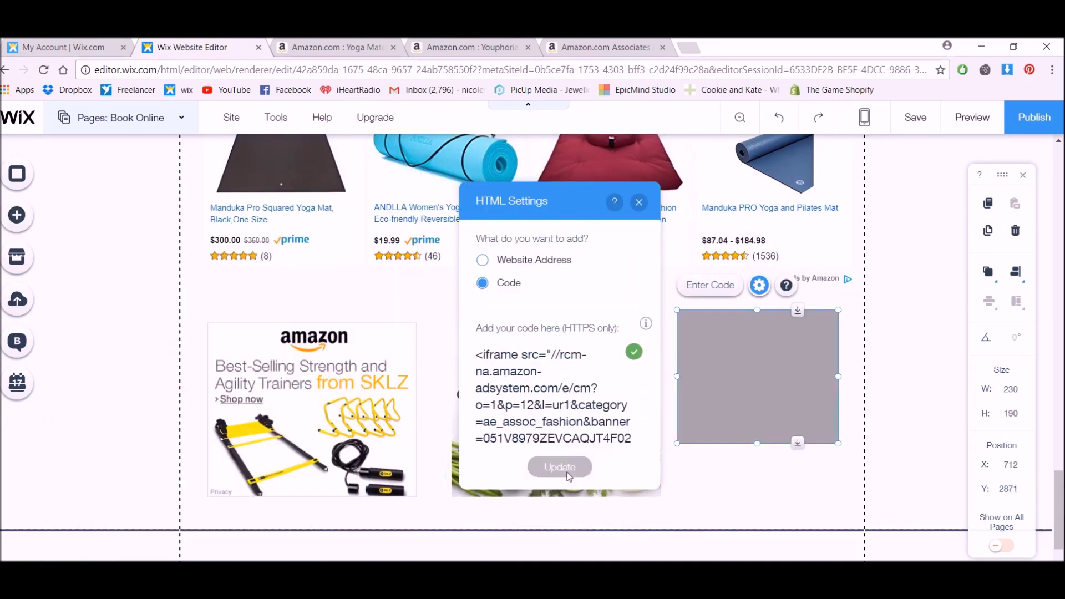
click(639, 202)
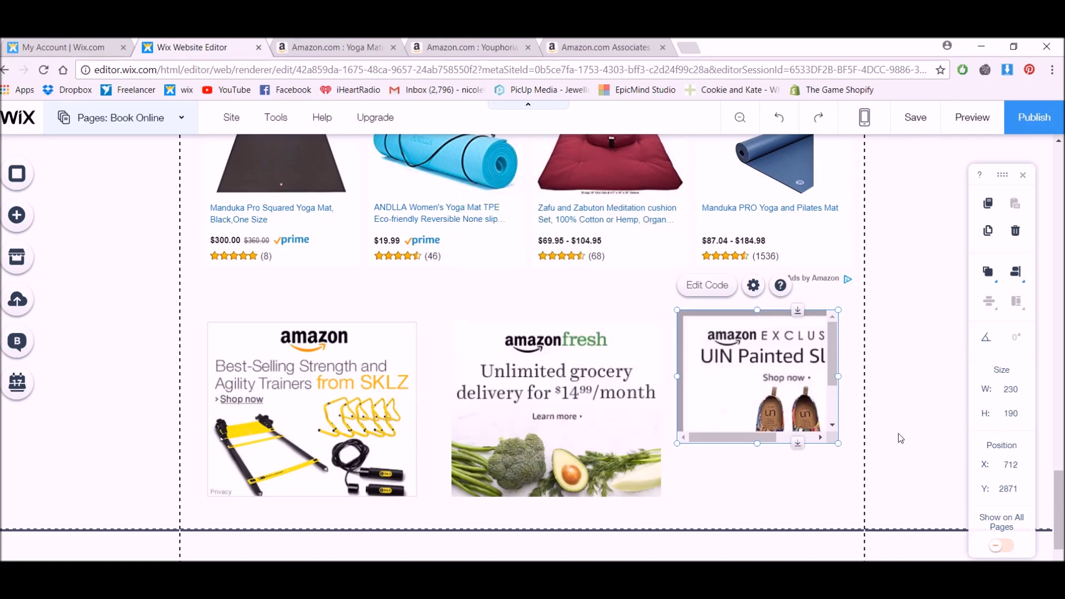
Enlarge the slip-on banner and arrange SKLZ, AmazonFresh and slip-on ads in one row.
drag(846, 450, 903, 511)
drag(541, 432, 489, 431)
drag(713, 431, 671, 422)
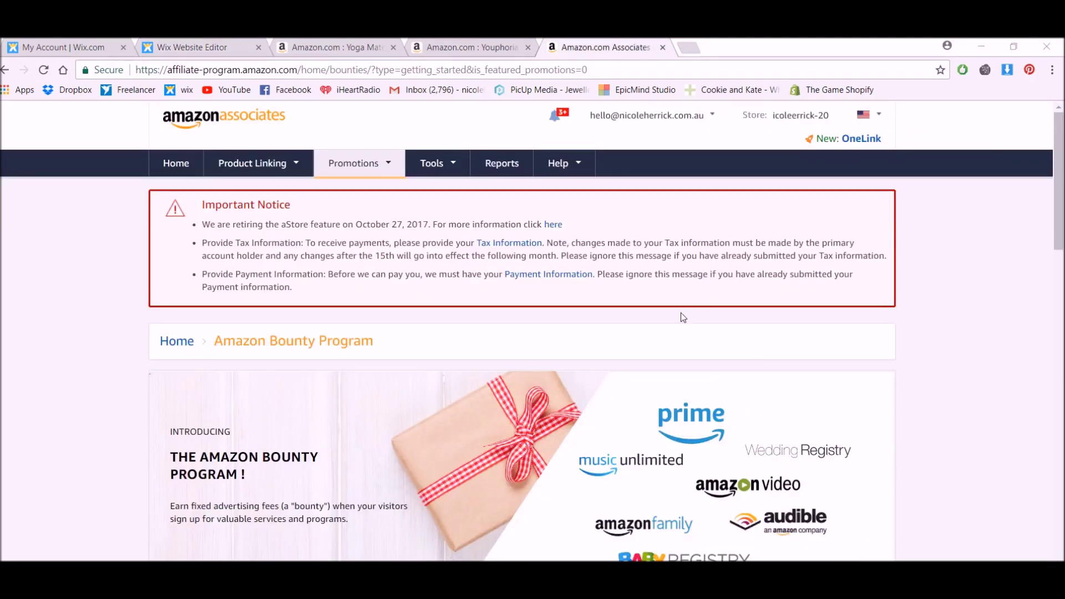
Open the Miscellaneous category of the Amazon Bounty Program.
mouse_move(364, 169)
scroll(893, 365, down, 2)
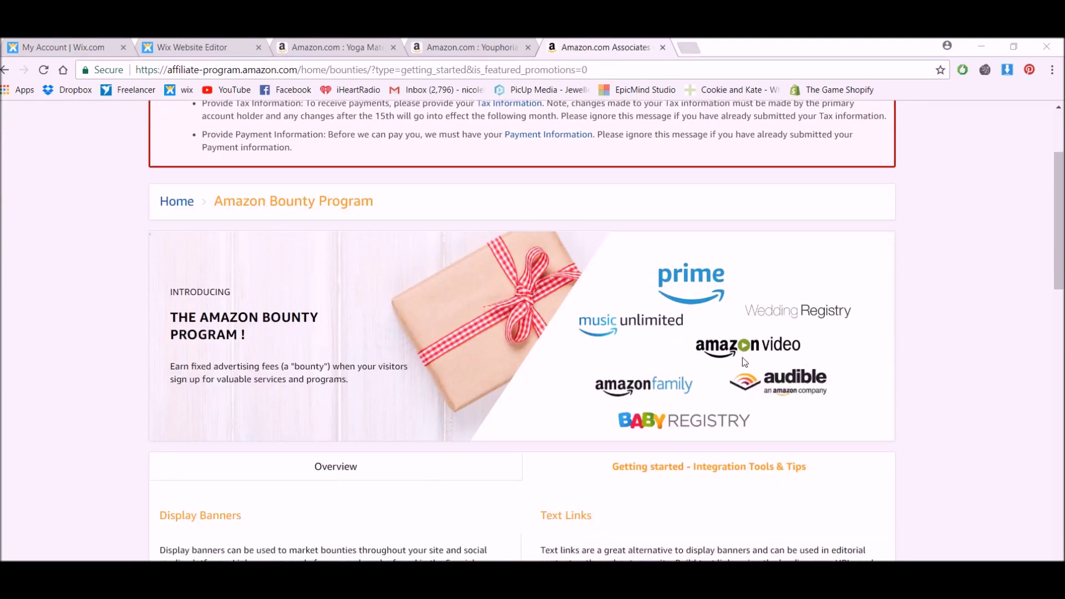
scroll(740, 362, down, 3)
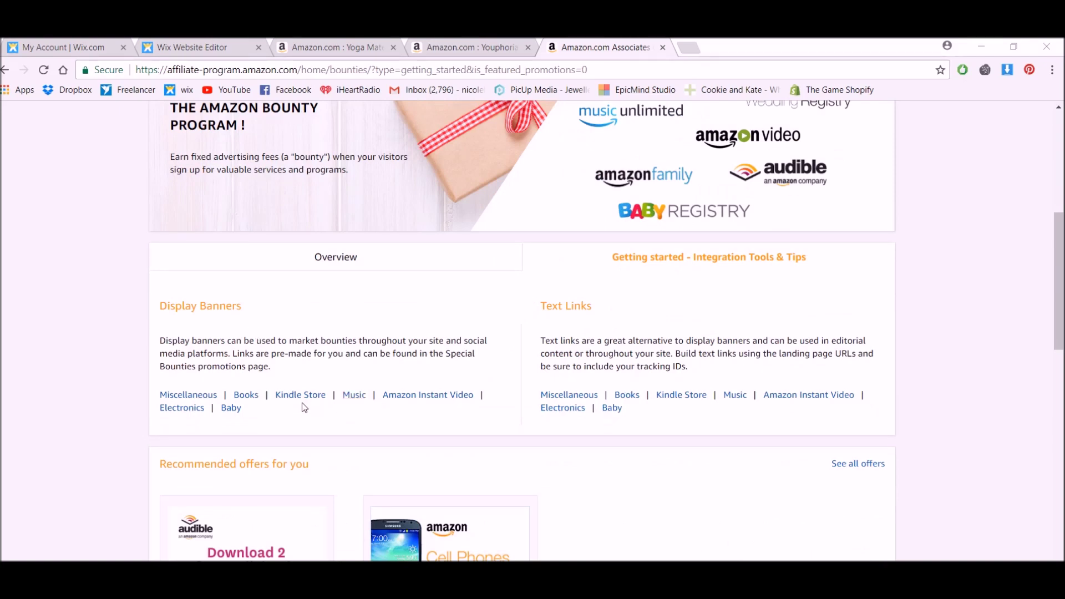
click(203, 399)
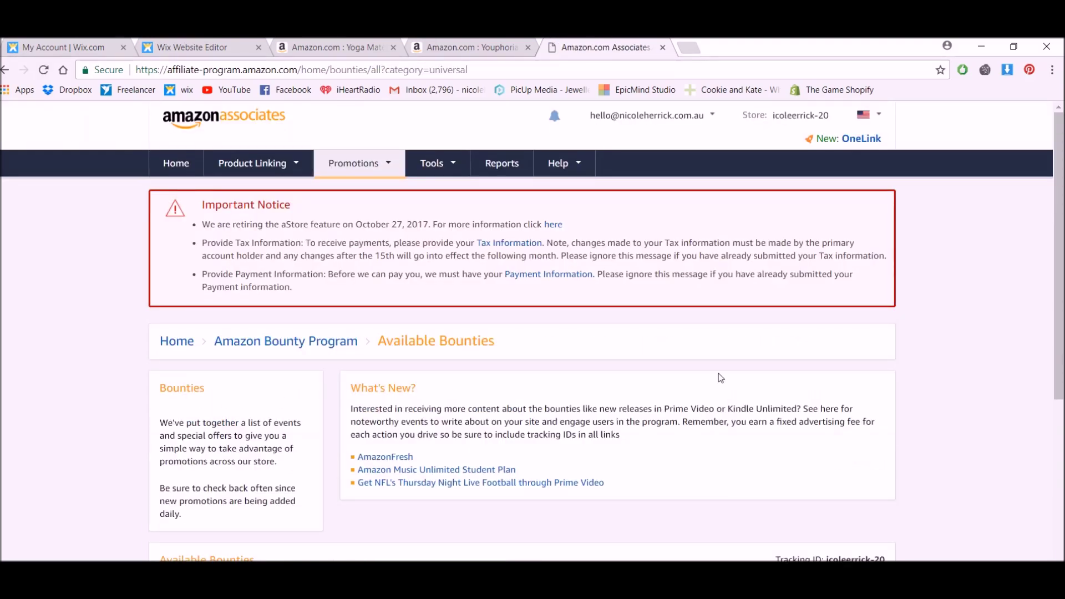
Select the Audible 'Download 2 free audiobooks' 300x250 banner code, then return to Wix.
scroll(744, 379, down, 2)
scroll(910, 376, down, 4)
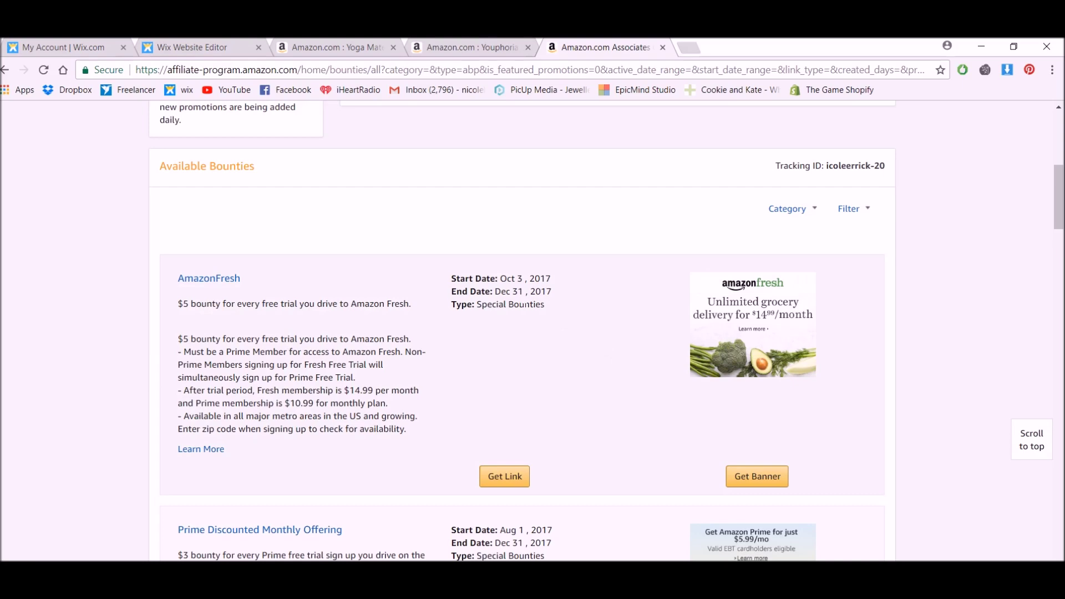
scroll(888, 344, down, 3)
scroll(909, 350, down, 2)
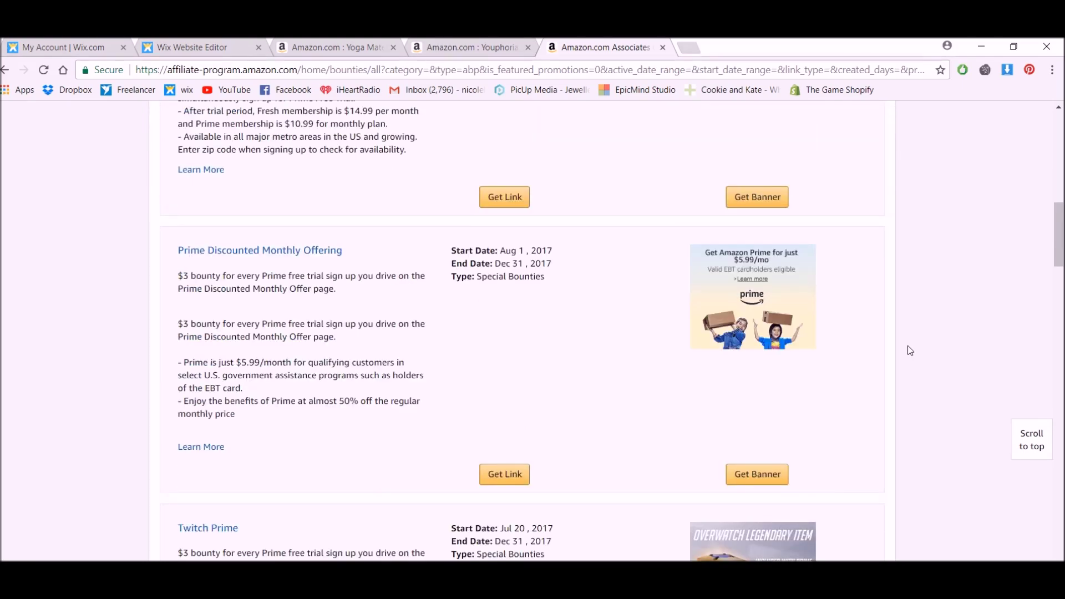
scroll(909, 350, down, 5)
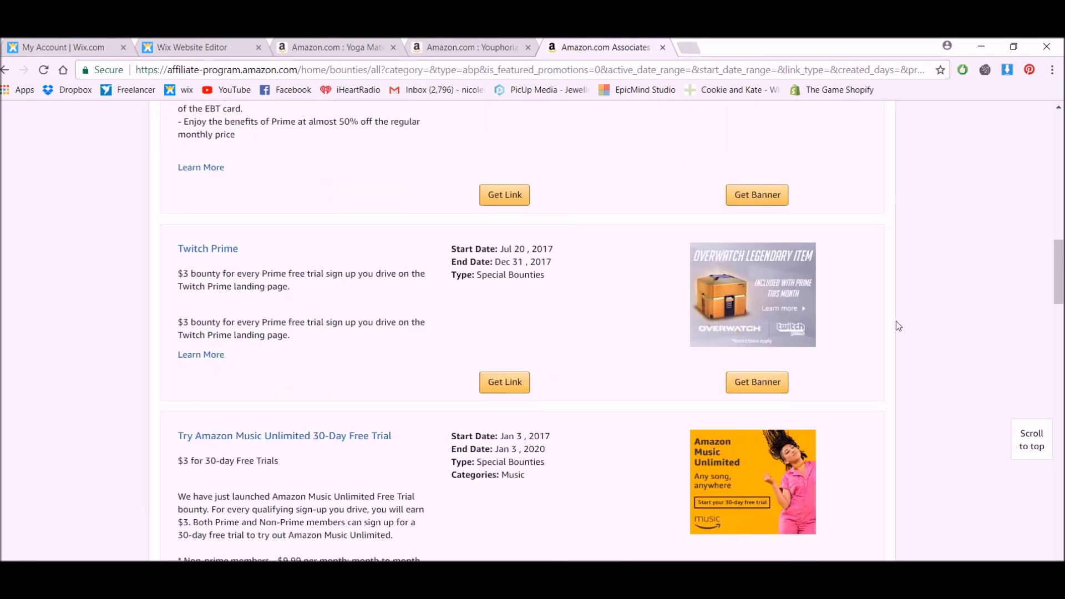
scroll(895, 321, down, 3)
scroll(873, 330, down, 5)
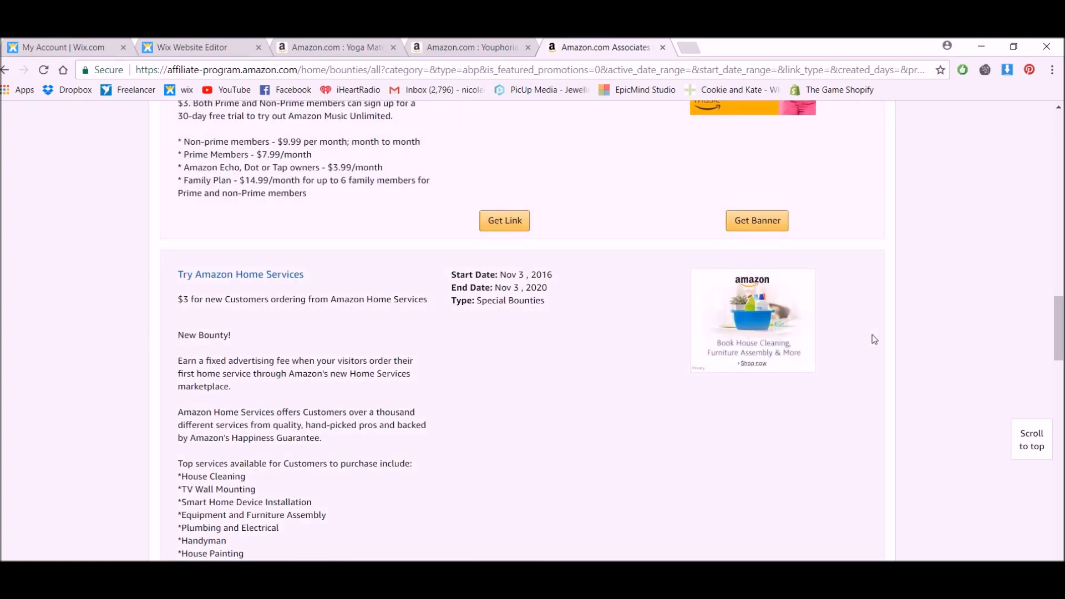
scroll(580, 364, down, 5)
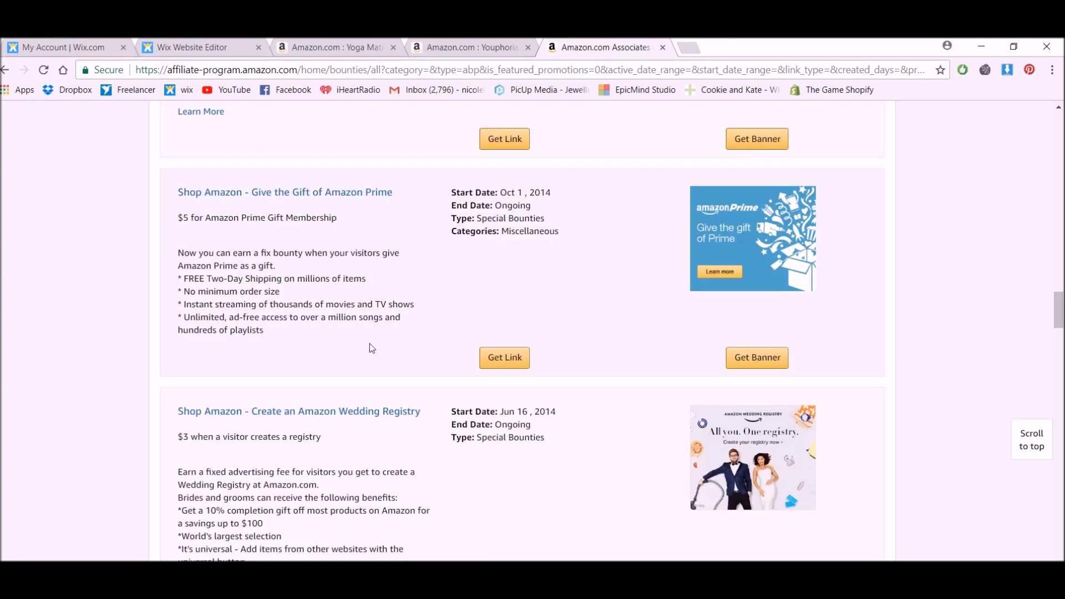
scroll(366, 352, down, 3)
scroll(257, 367, down, 5)
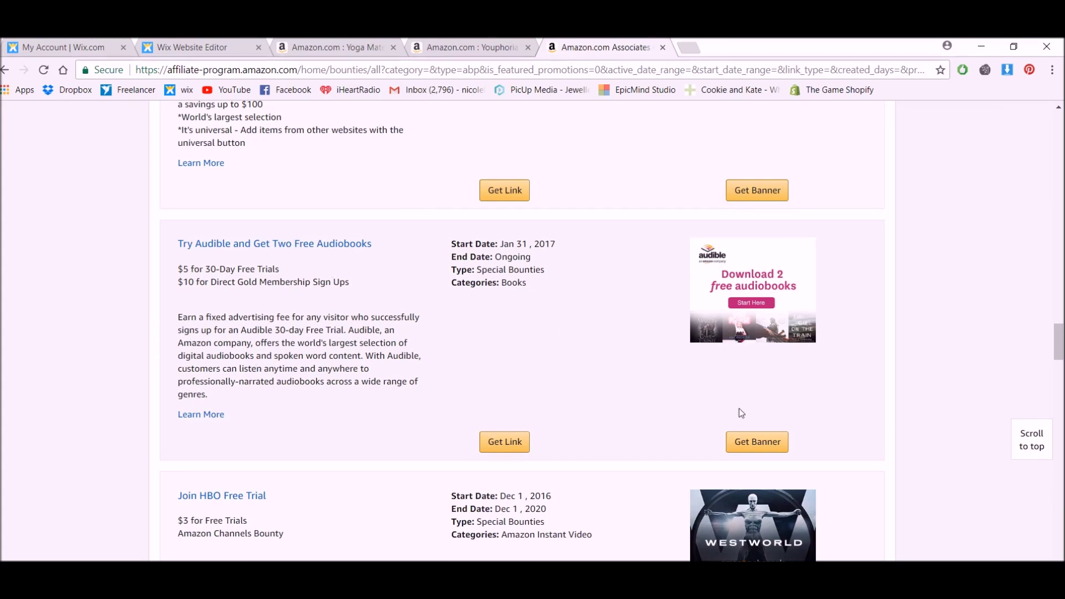
click(769, 442)
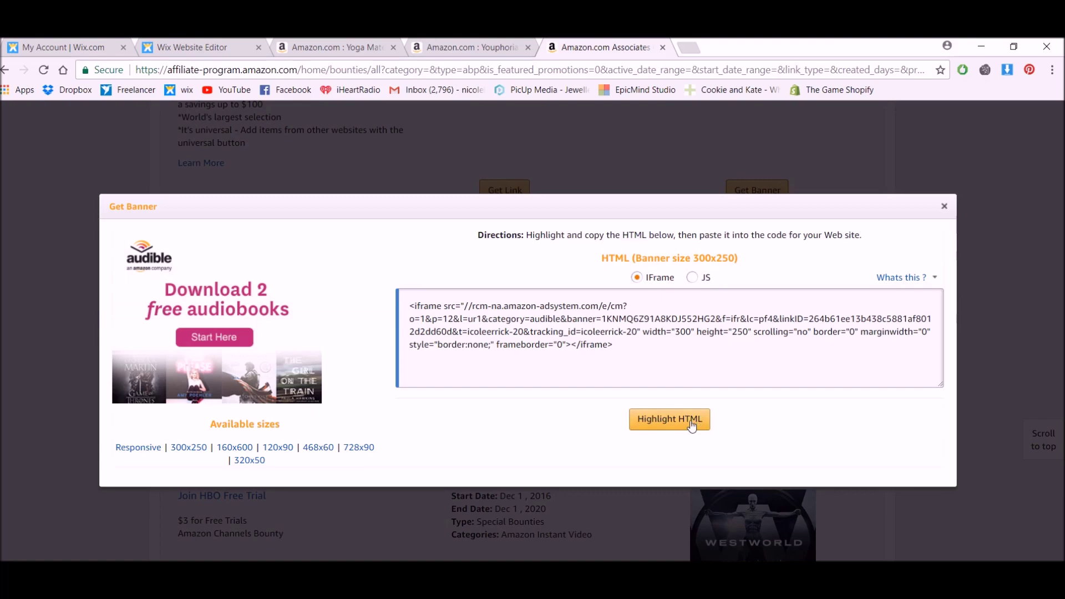
click(675, 360)
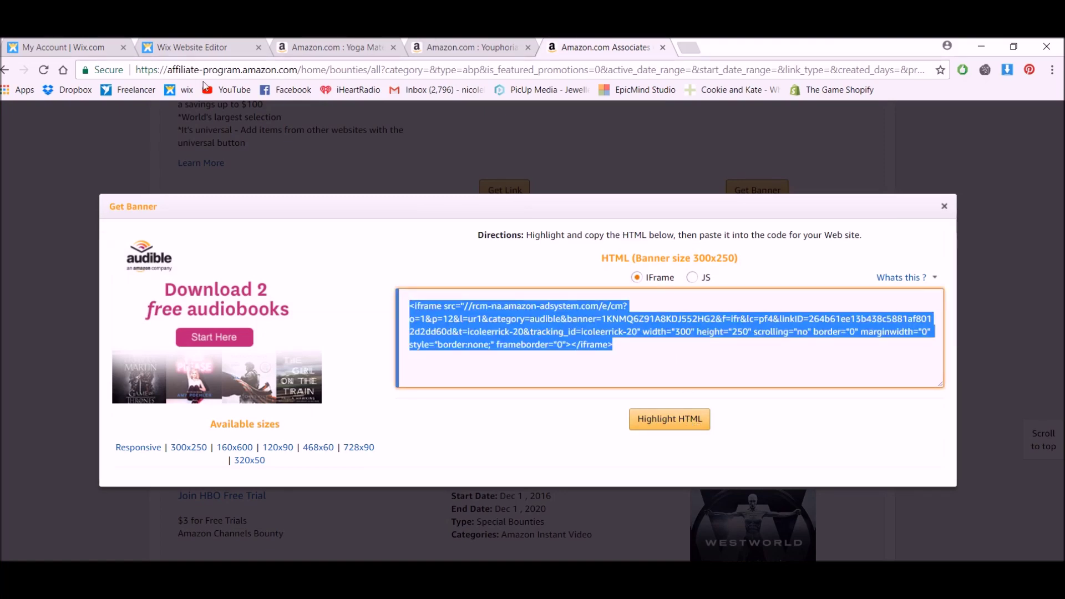
click(150, 46)
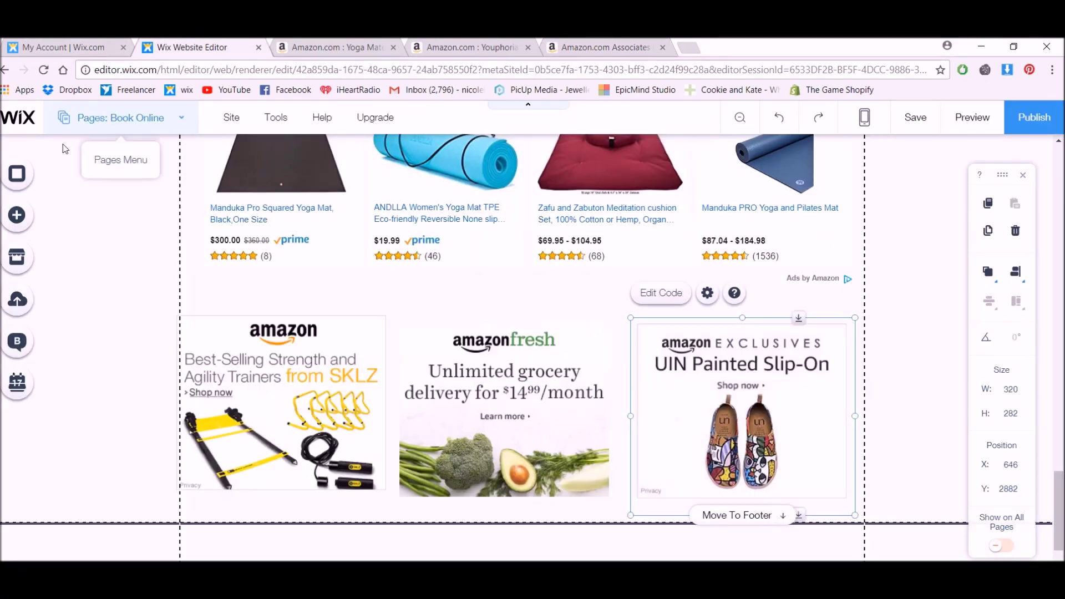
Add an HTML element with the Audible iframe below SKLZ, enlarged to 358 × 315.
click(33, 230)
drag(241, 262, 256, 362)
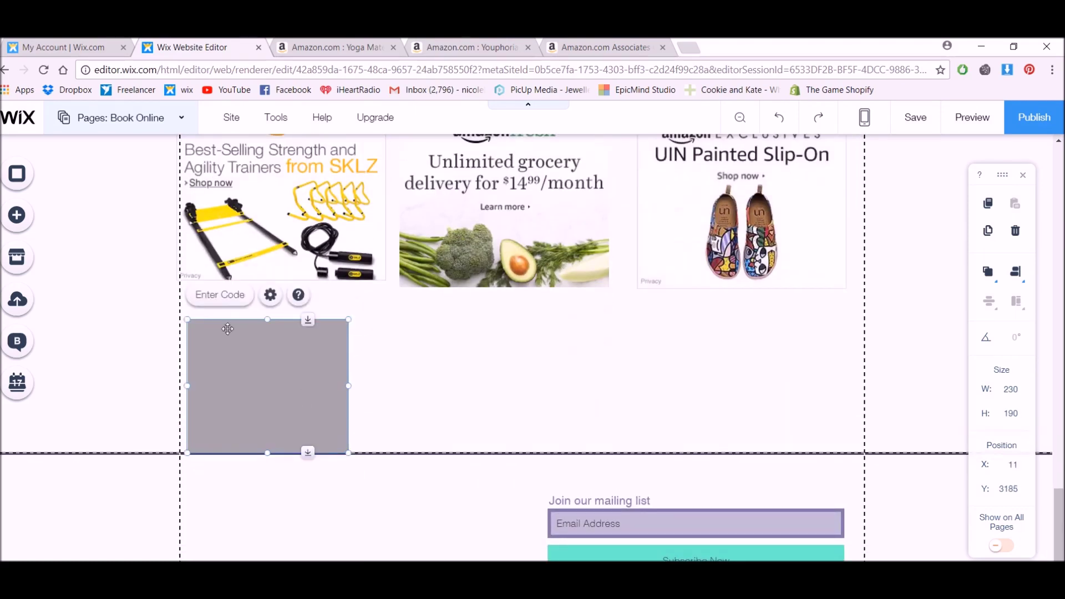
click(270, 295)
click(477, 388)
key(ctrl+v)
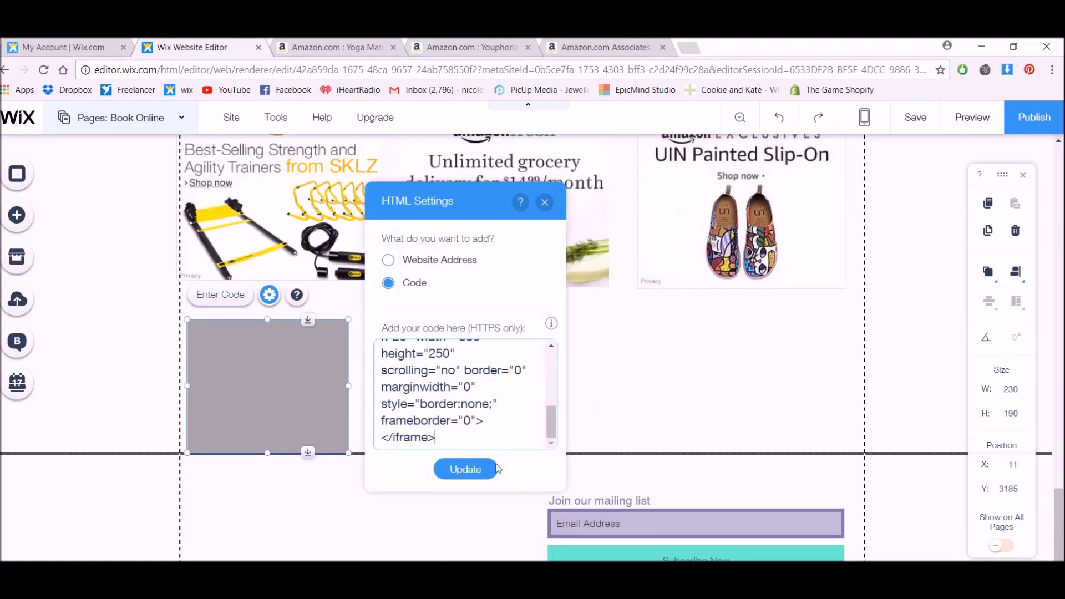
click(495, 469)
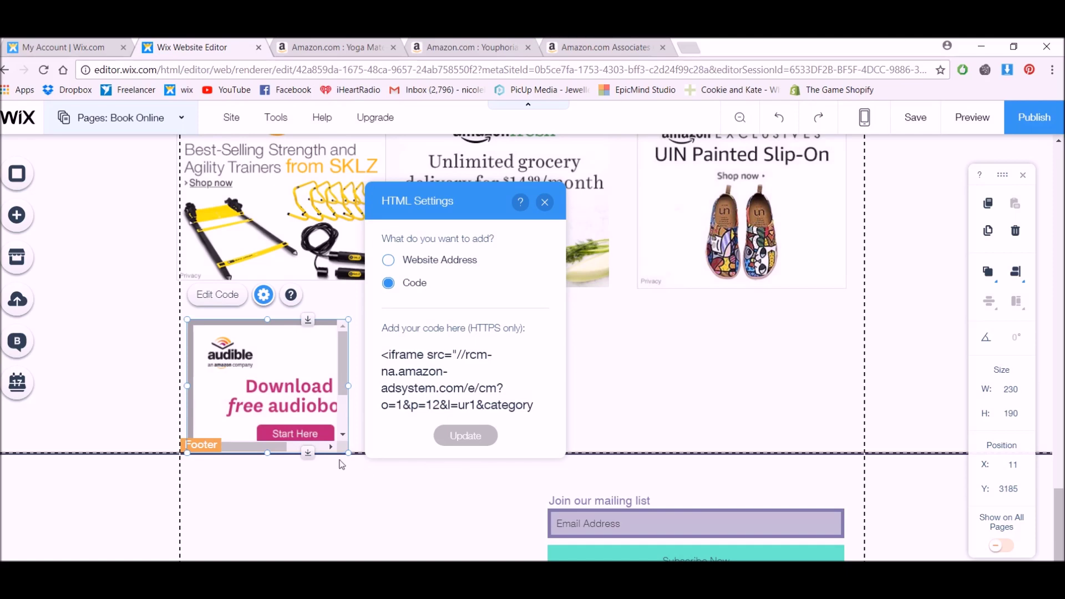
drag(348, 454, 439, 542)
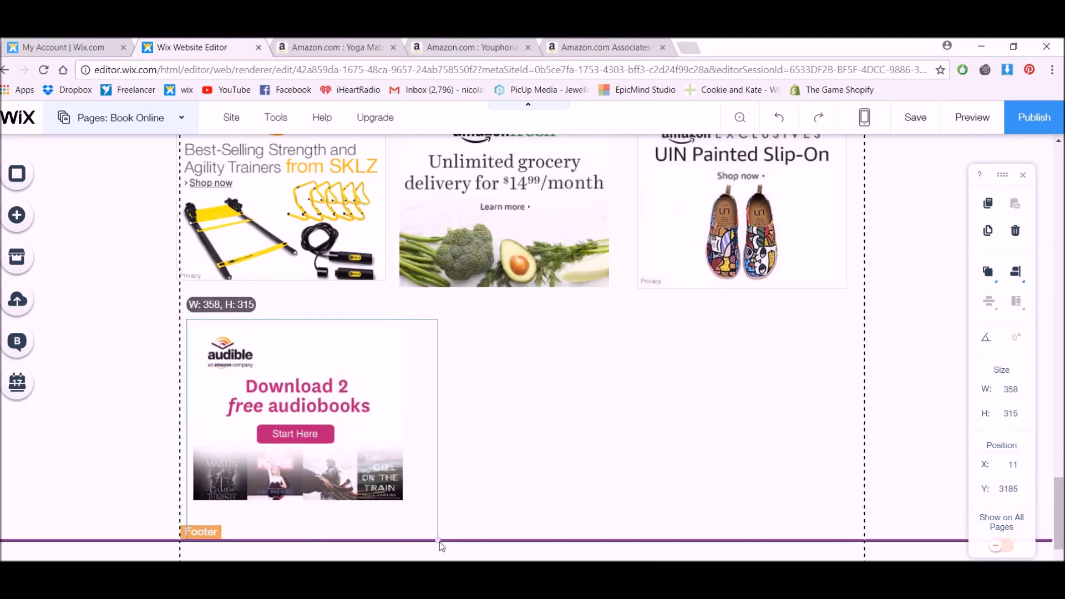